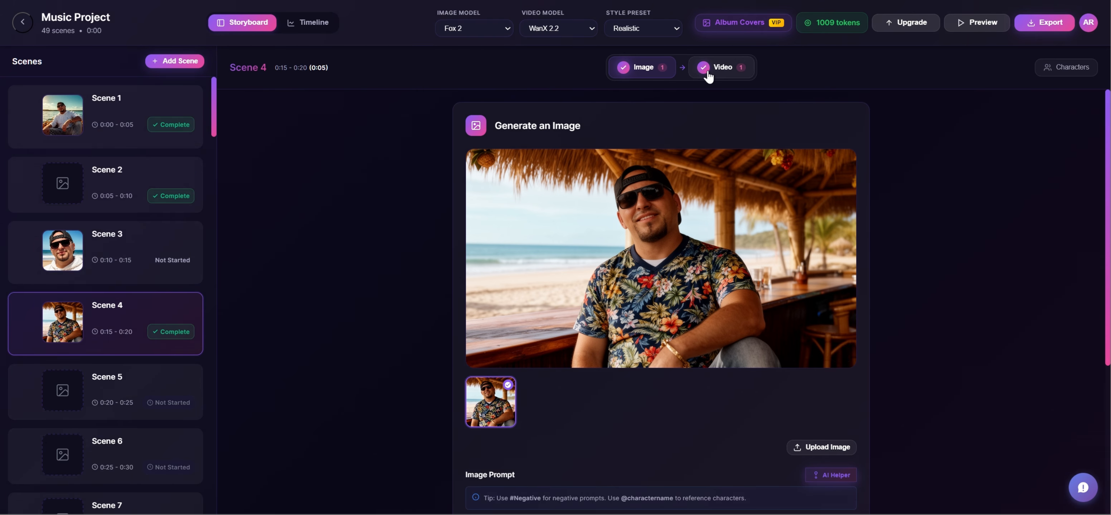
- Play Scene 4's generated video in the storyboard
click(728, 64)
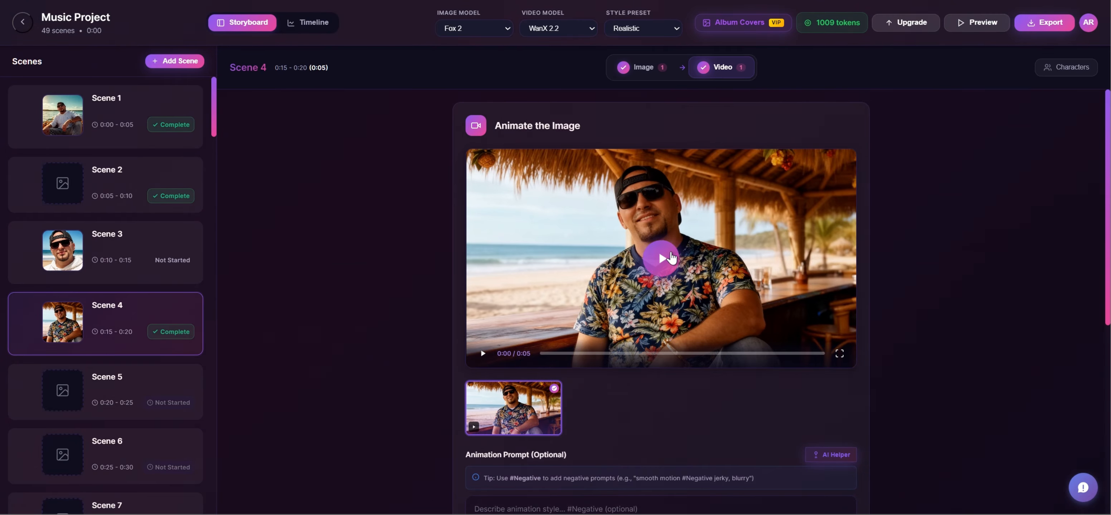
click(670, 258)
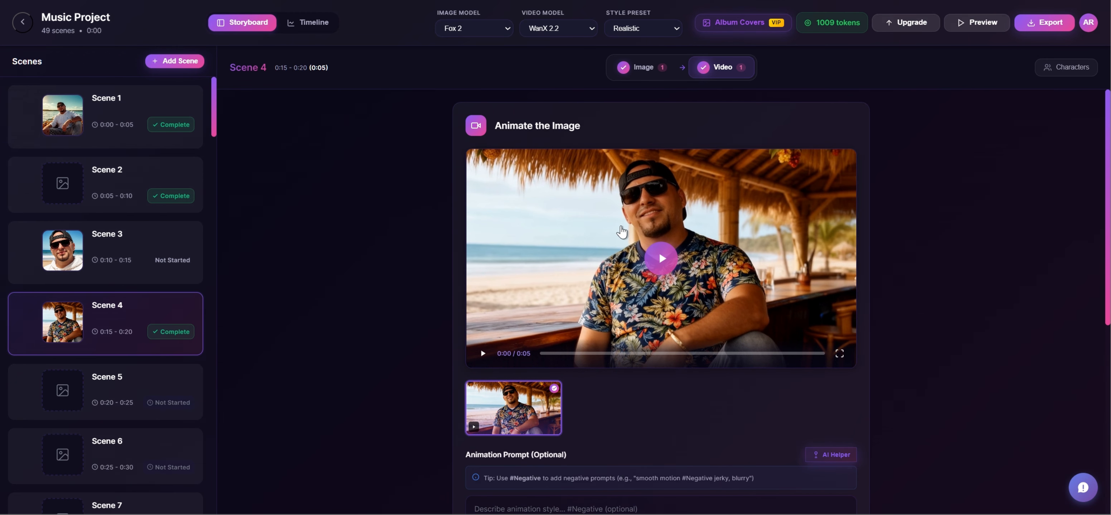
- Lower the timeline's playback volume to 1% and preview Scene 4 from 0:15
click(320, 20)
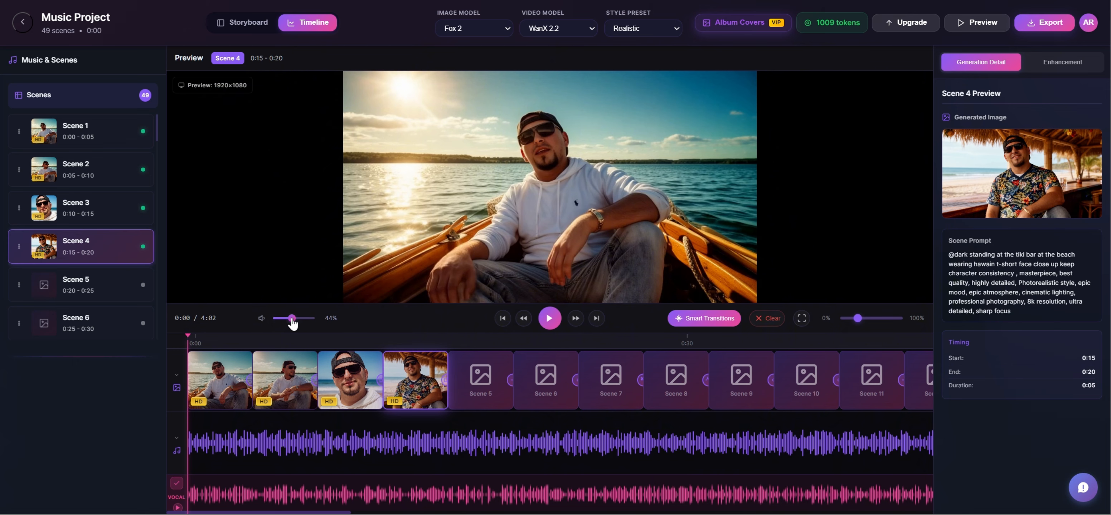
drag(292, 323, 276, 322)
click(391, 342)
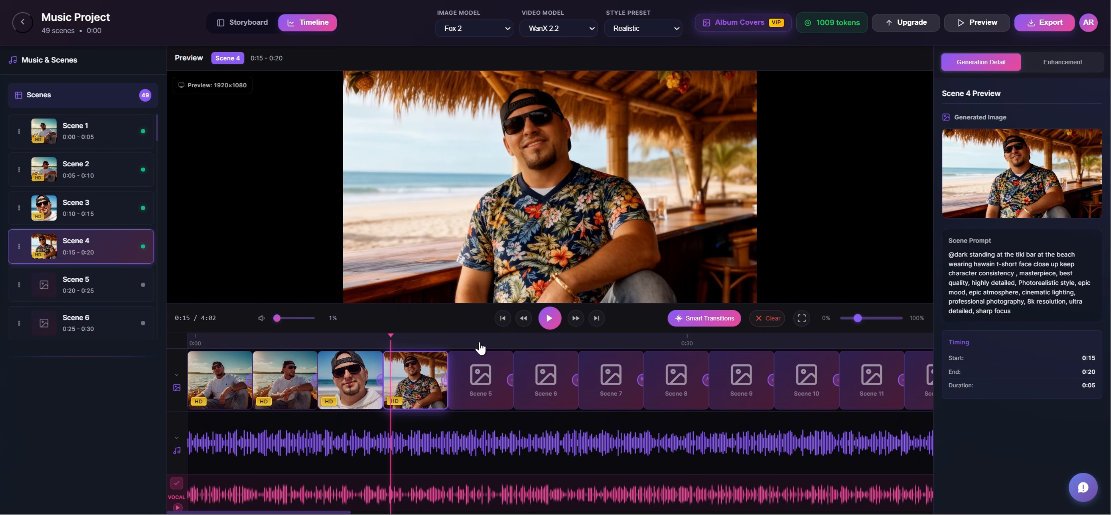
click(545, 325)
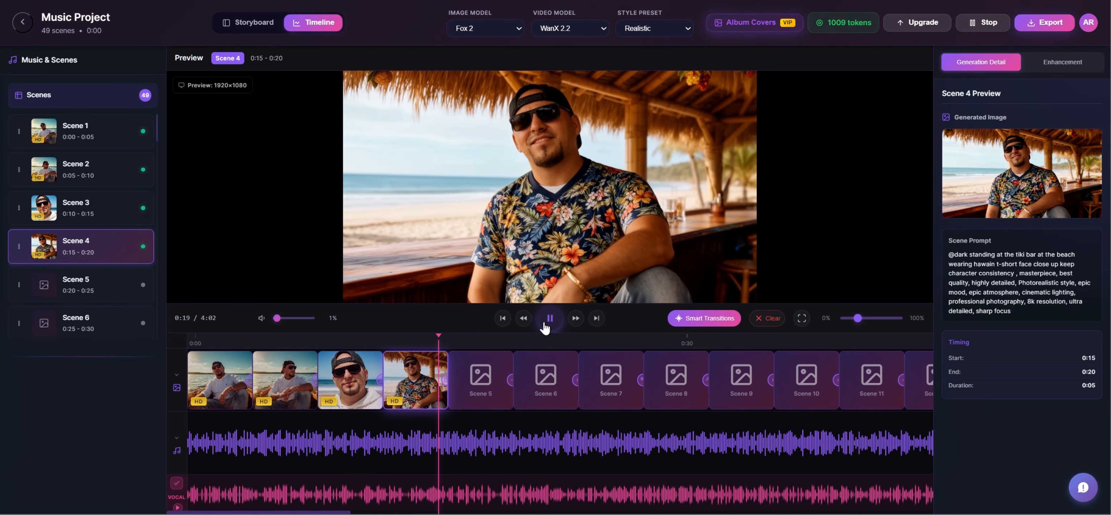
click(547, 323)
click(383, 344)
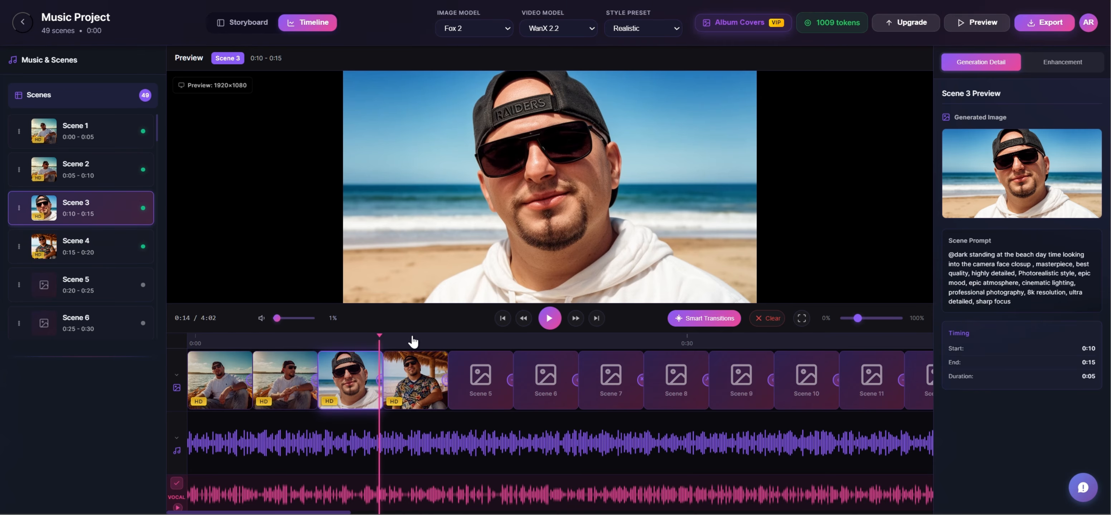
click(411, 340)
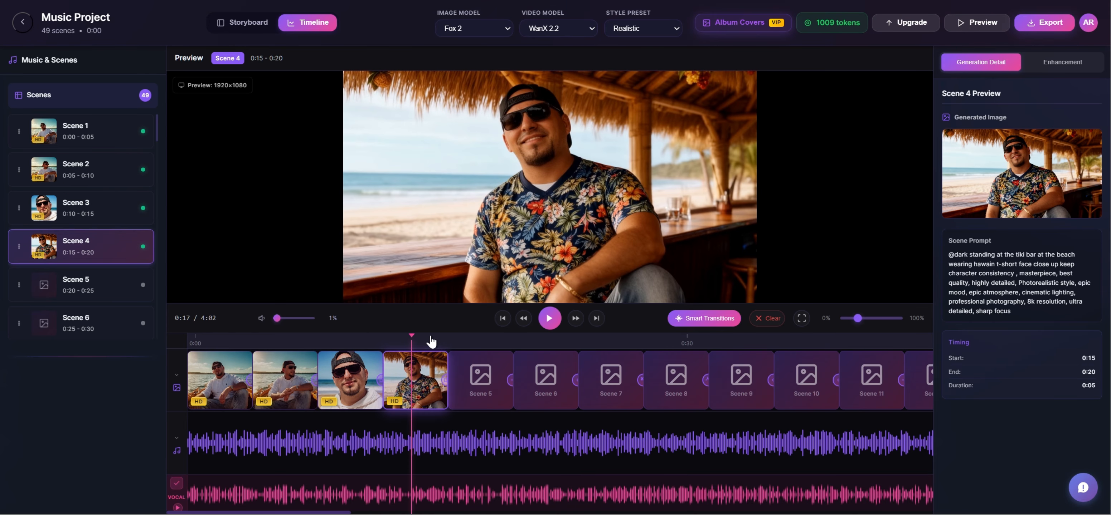
- Open Scene 4's enhancement settings and check the output resolution options, keeping Original
click(1066, 70)
click(1004, 124)
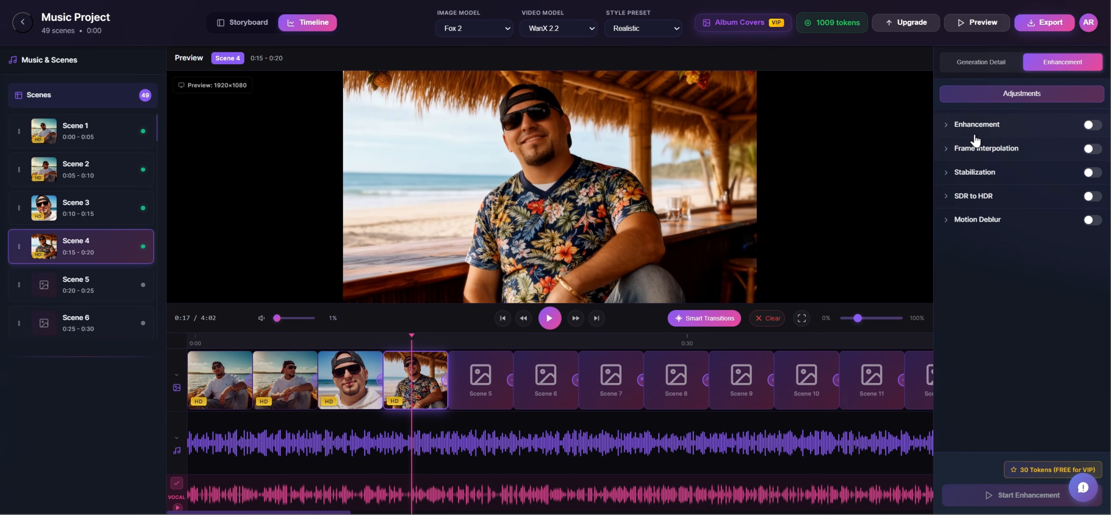
click(995, 125)
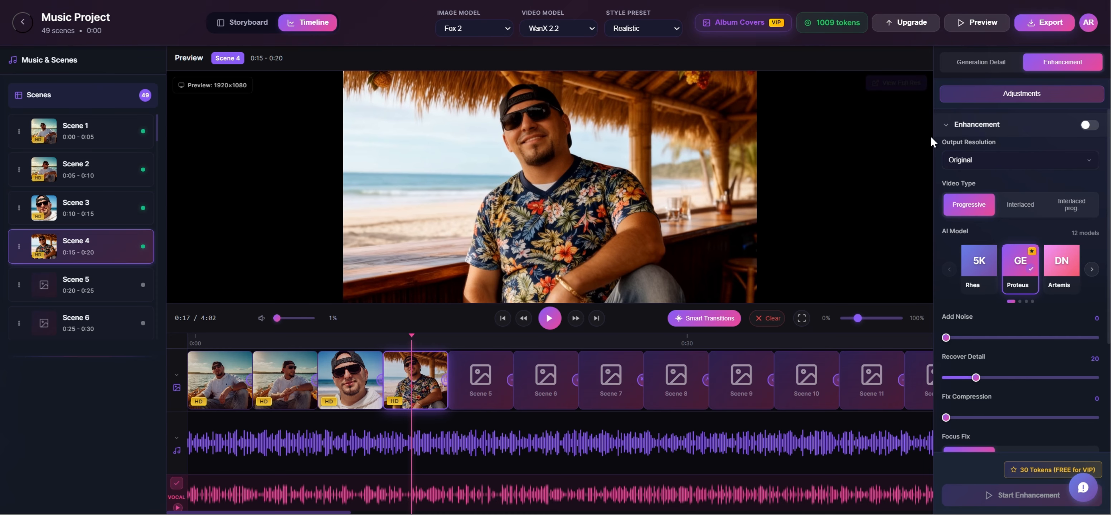
click(1026, 160)
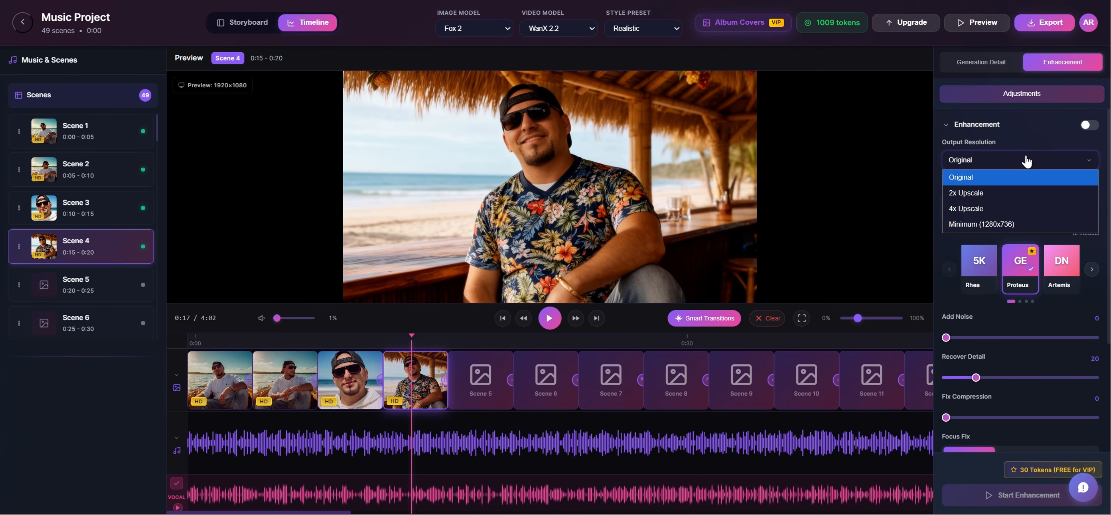
click(991, 175)
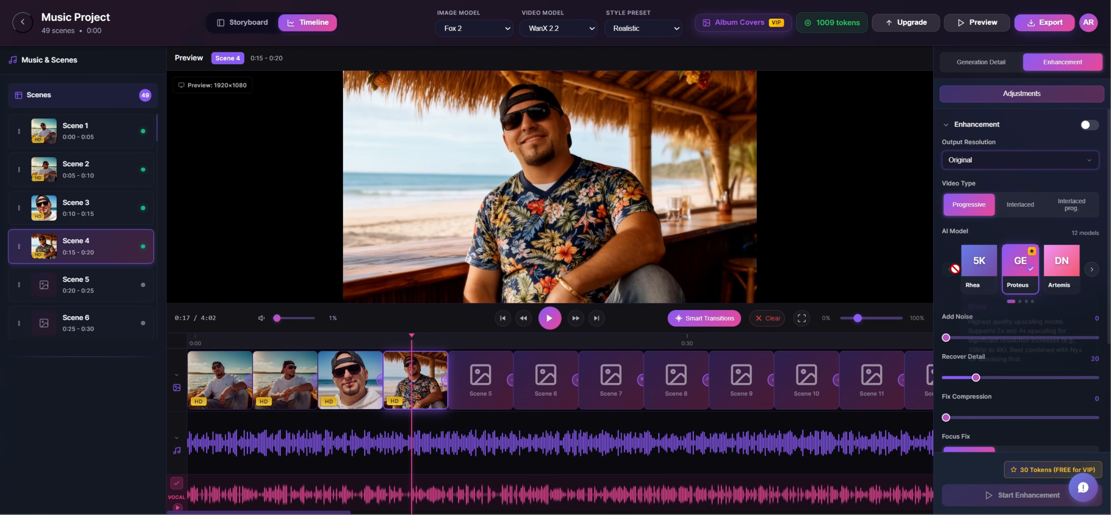
- Browse the available AI enhancement models and review the remaining detail, noise, compression and focus settings
click(1092, 269)
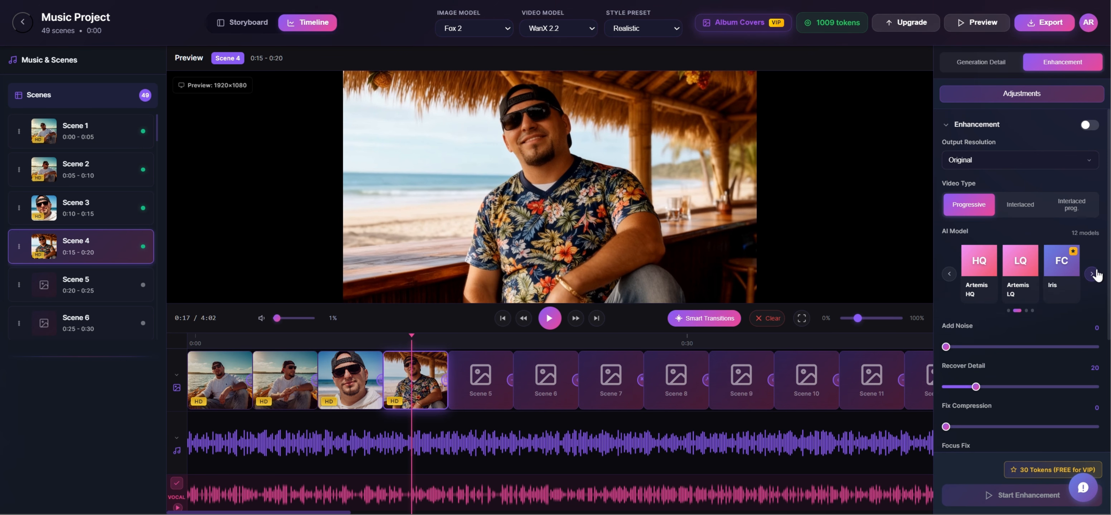
click(1094, 273)
click(1094, 270)
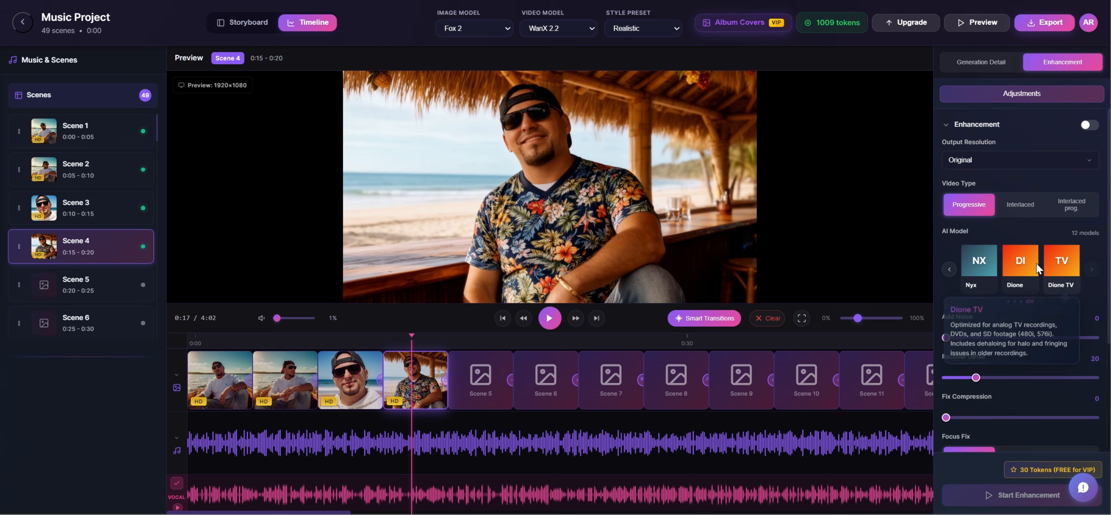
click(950, 270)
click(950, 271)
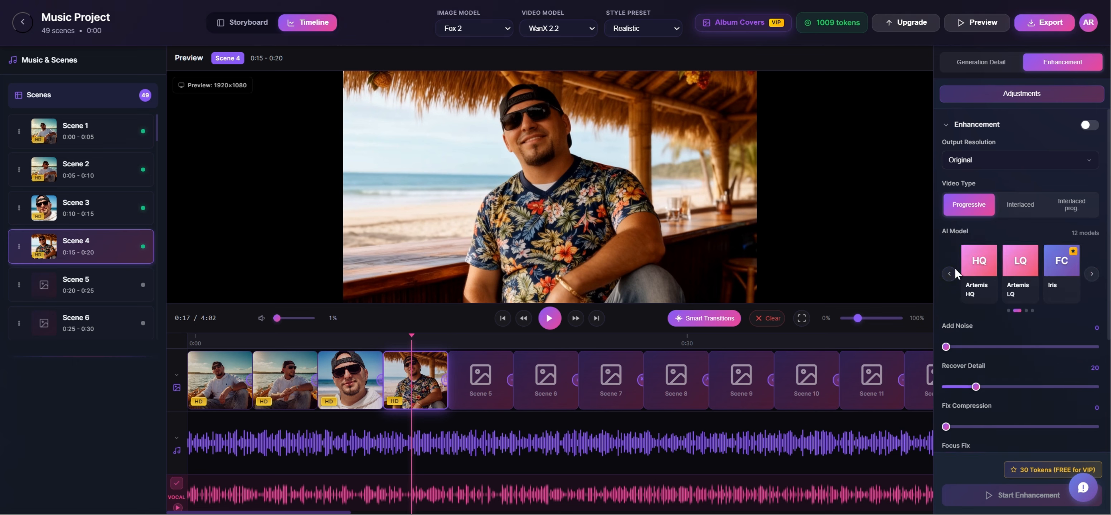
scroll(997, 369, down, 3)
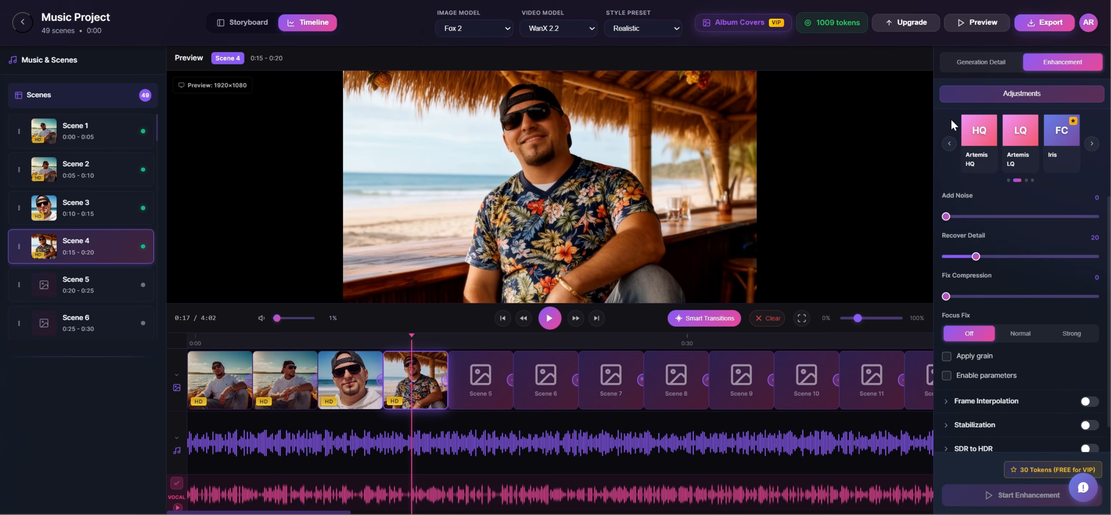
scroll(1013, 205, up, 3)
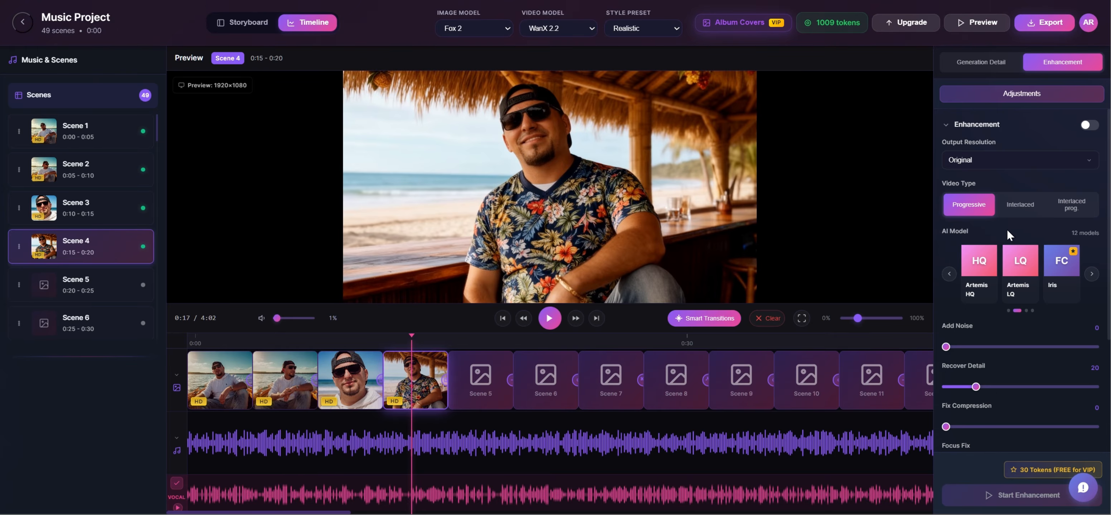
click(992, 133)
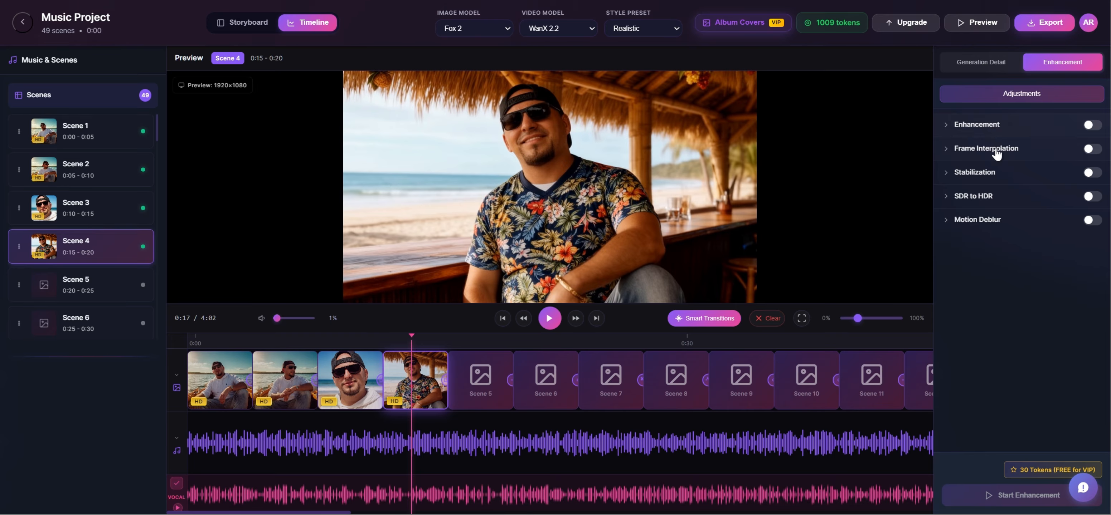
- Enable frame interpolation for Scene 4 with the original frame rate and 4x slow motion, and start the enhancement
click(1090, 151)
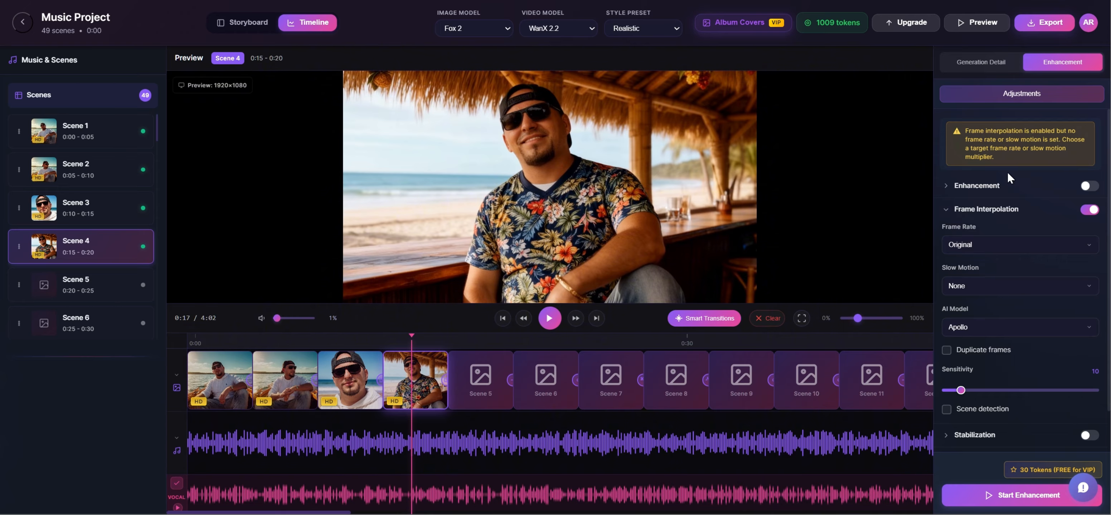
scroll(1013, 168, down, 1)
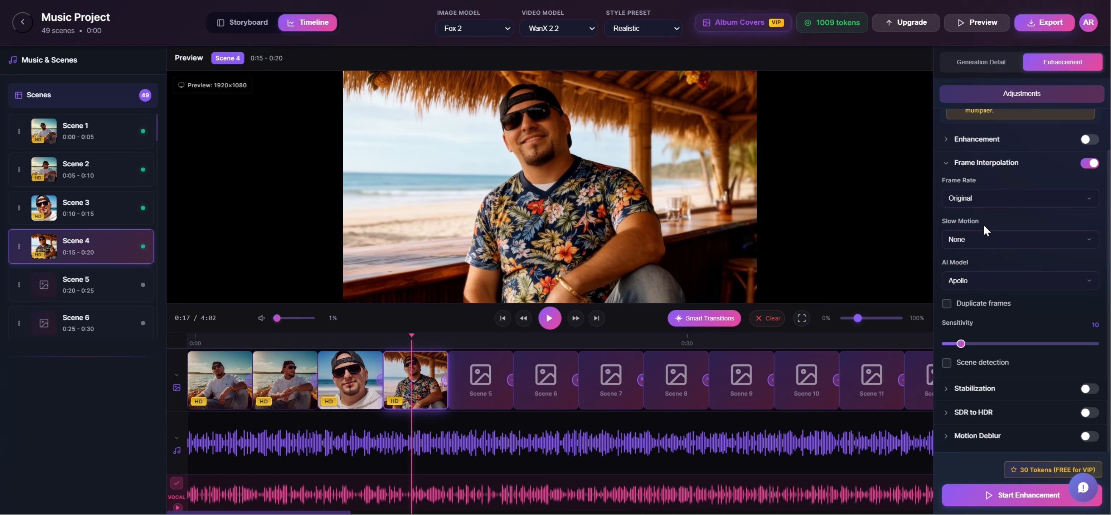
click(981, 201)
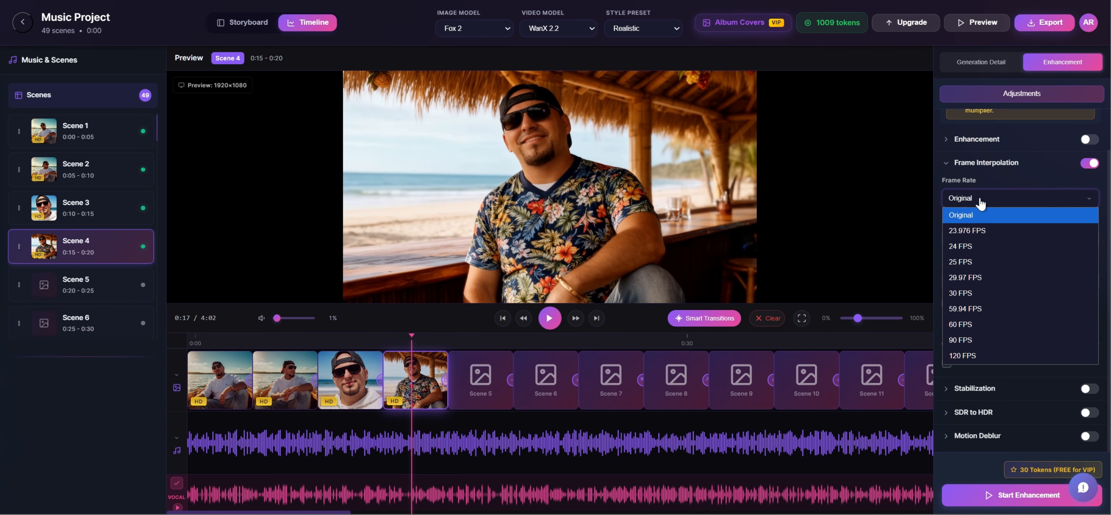
click(982, 201)
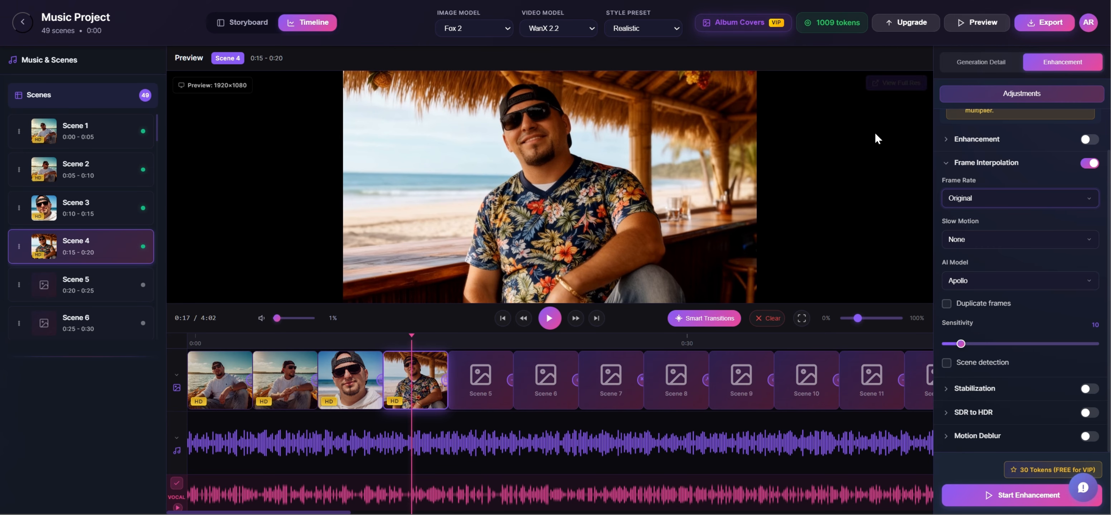
click(974, 245)
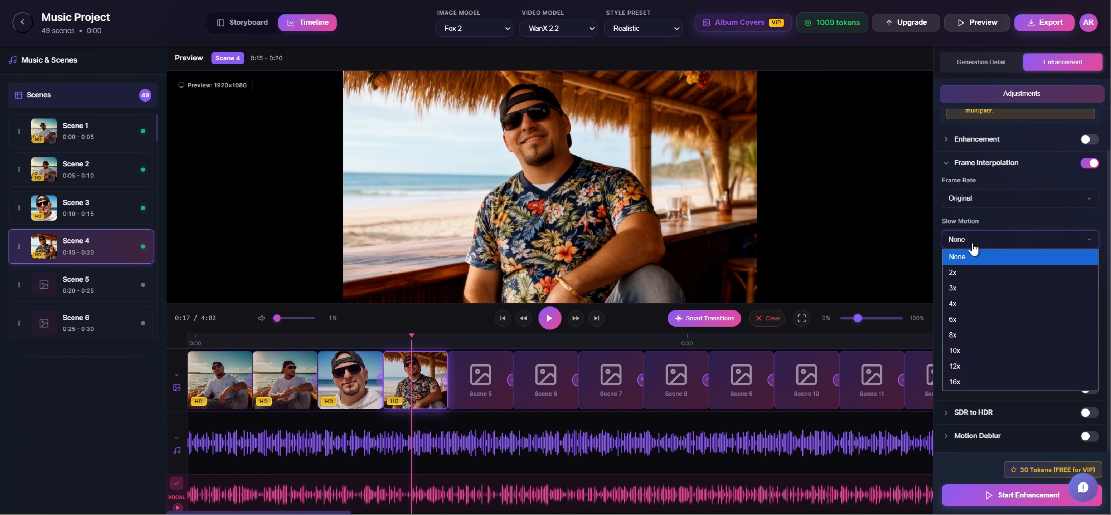
click(974, 304)
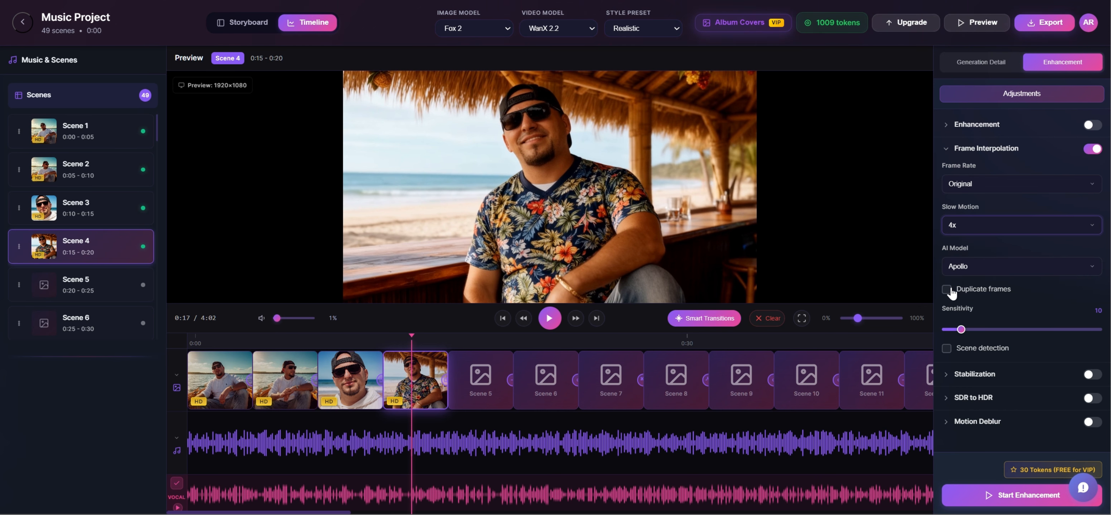
mouse_move(915, 235)
click(1003, 494)
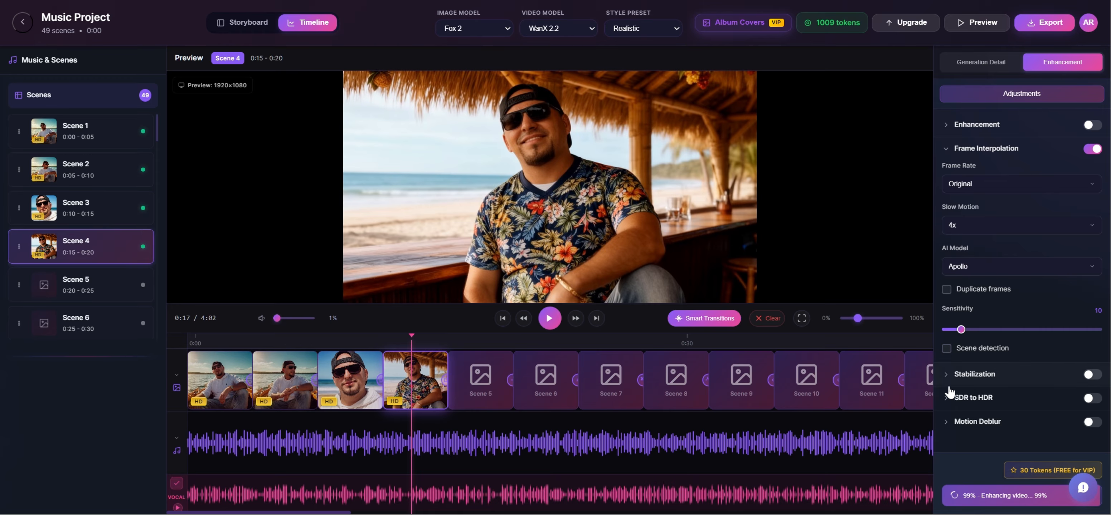
- Compare the original and enhanced versions of Scene 4 with the split slider at several zoom levels
mouse_move(782, 261)
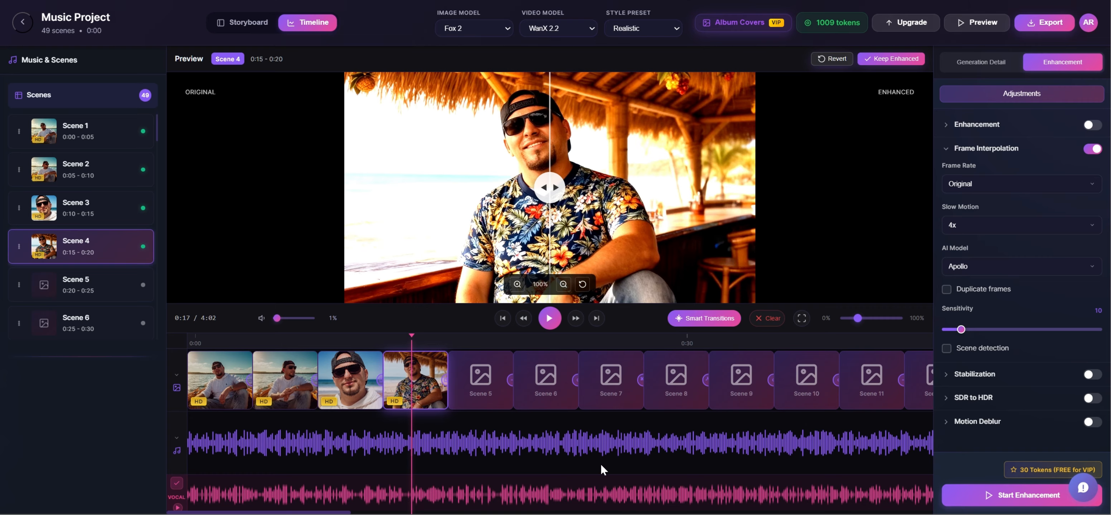
mouse_move(549, 188)
mouse_down()
mouse_move(421, 188)
mouse_move(729, 196)
mouse_move(491, 197)
mouse_move(555, 199)
mouse_move(546, 199)
mouse_up()
click(517, 285)
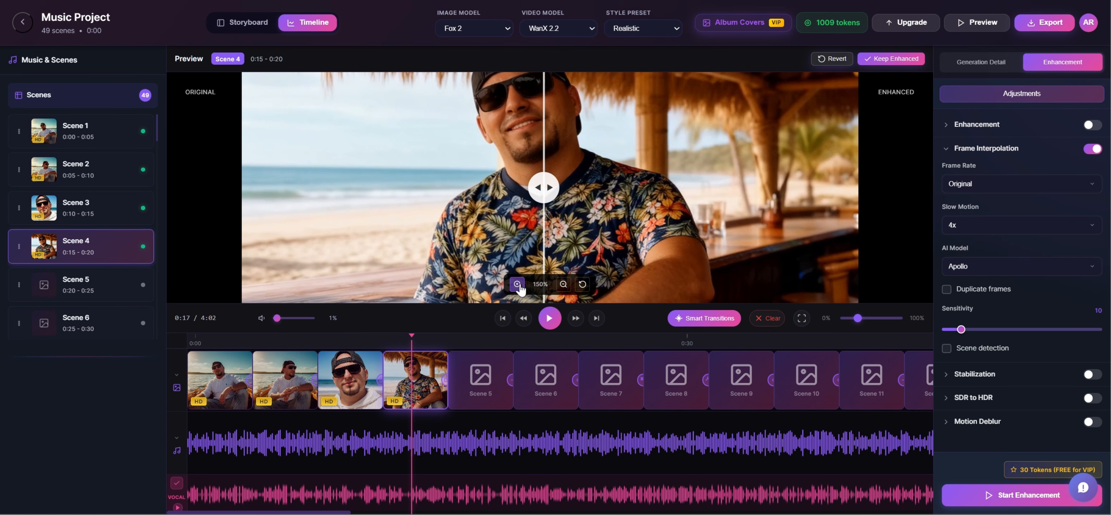
click(516, 285)
click(516, 285)
mouse_move(543, 188)
mouse_down()
mouse_move(441, 181)
mouse_move(723, 186)
mouse_move(536, 189)
mouse_up()
click(563, 284)
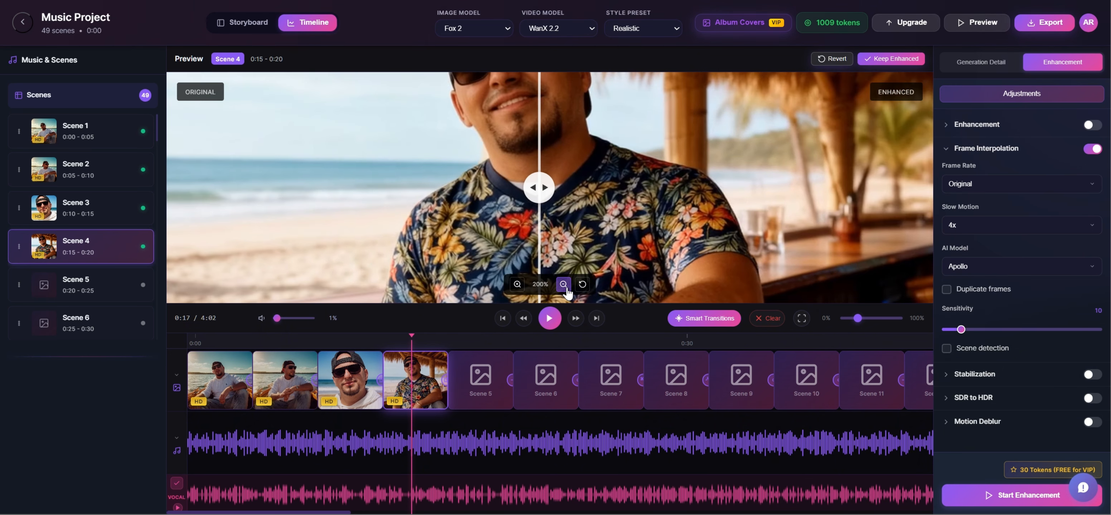
click(563, 284)
click(563, 284)
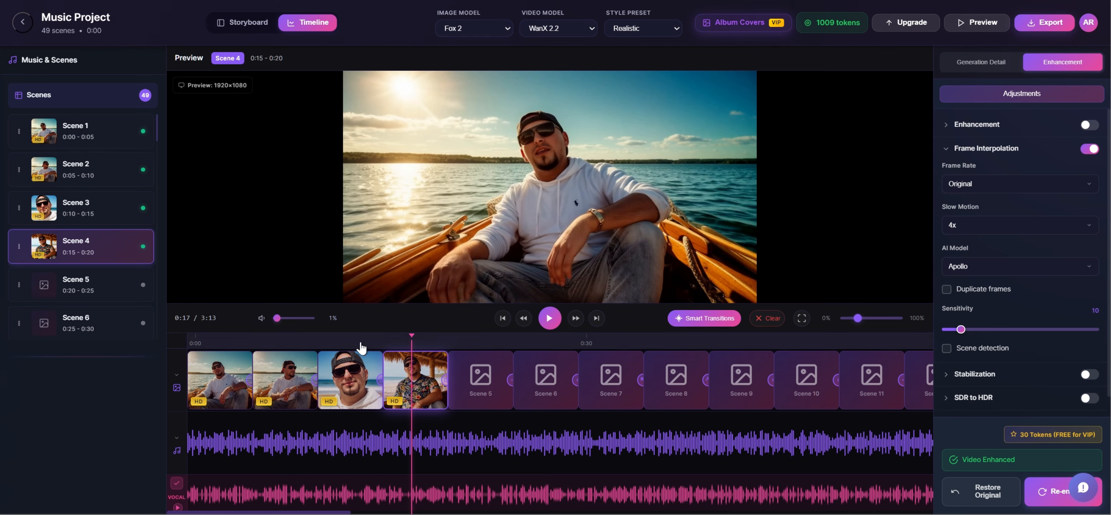
- Play back the enhanced Scene 4 in the timeline, starting from Scene 3, to check the slow motion
click(502, 318)
click(380, 340)
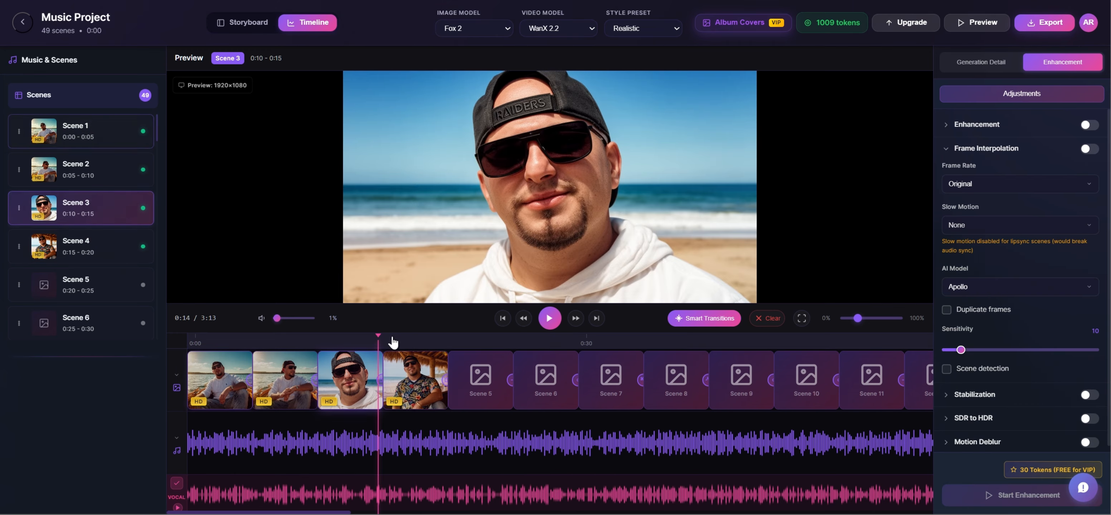
click(409, 340)
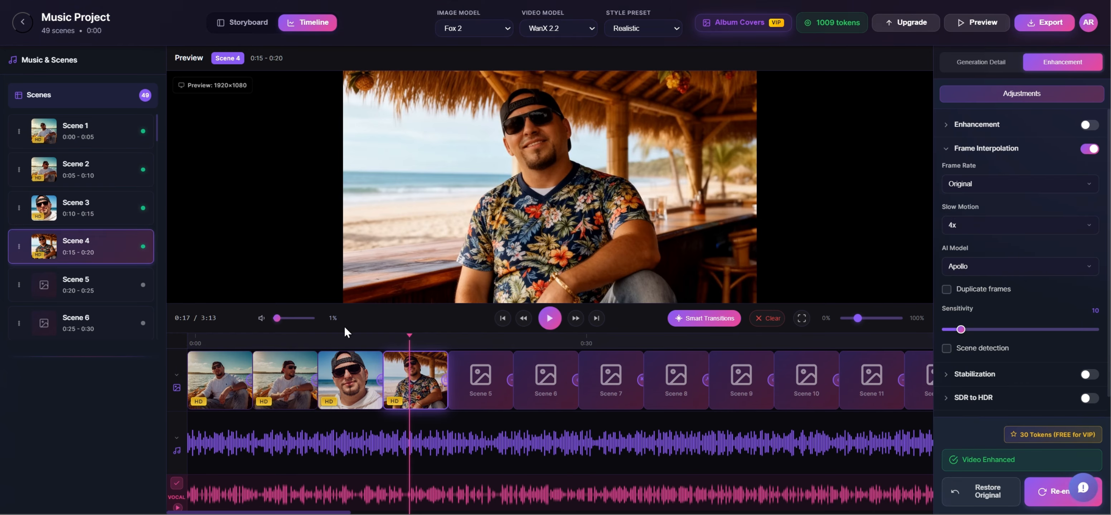
click(365, 340)
click(549, 319)
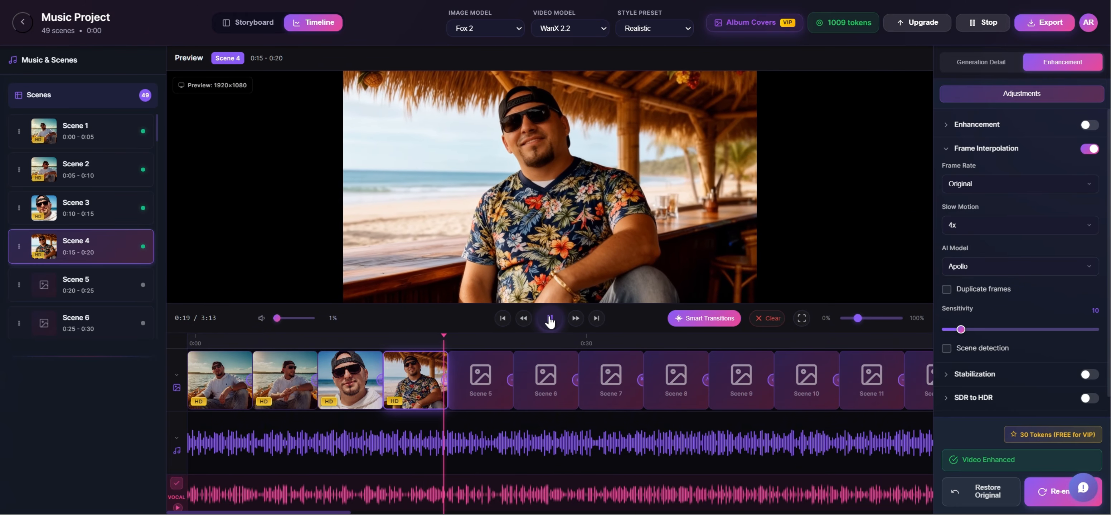
click(523, 319)
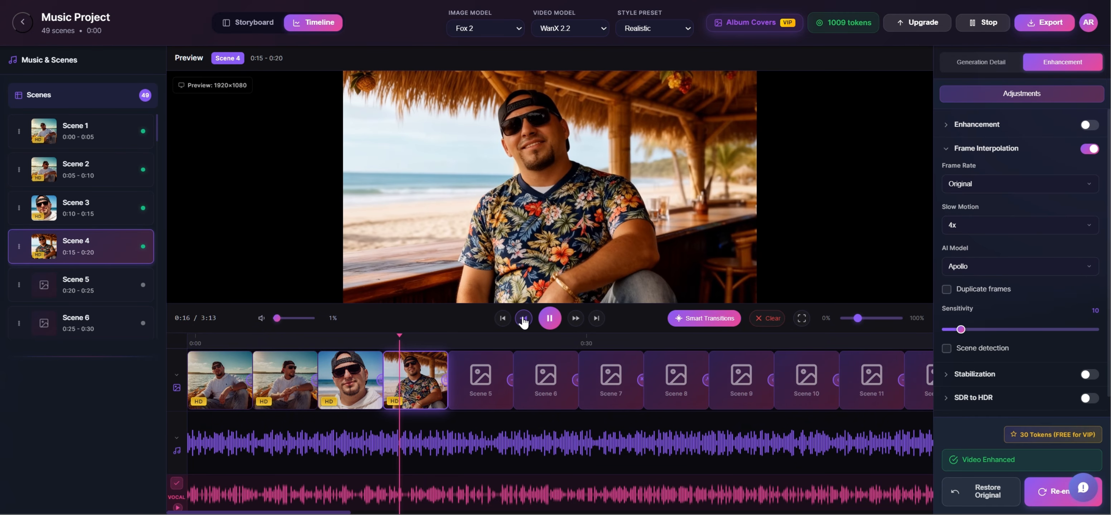
click(544, 318)
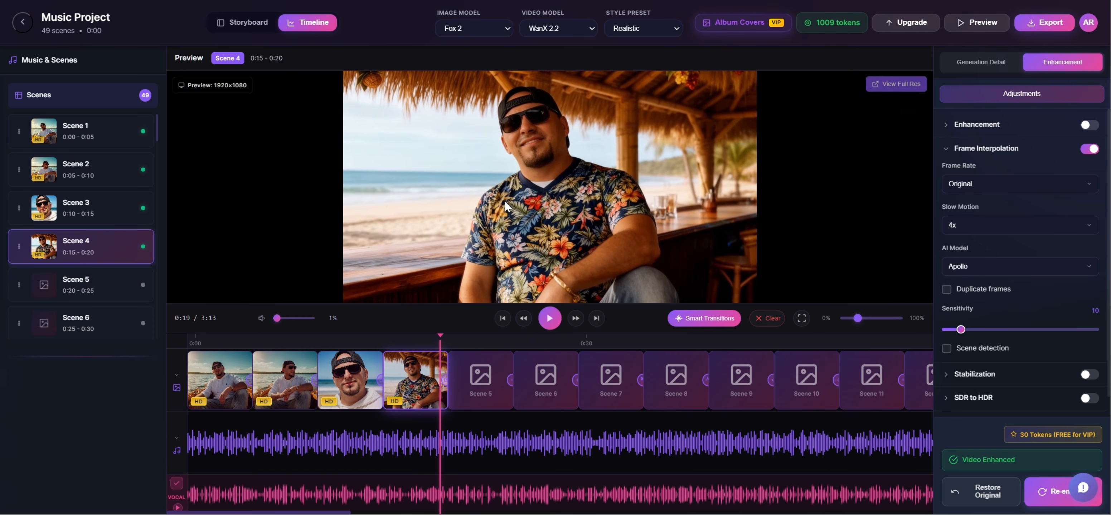
- View Scene 4's enhanced video in full resolution
click(898, 88)
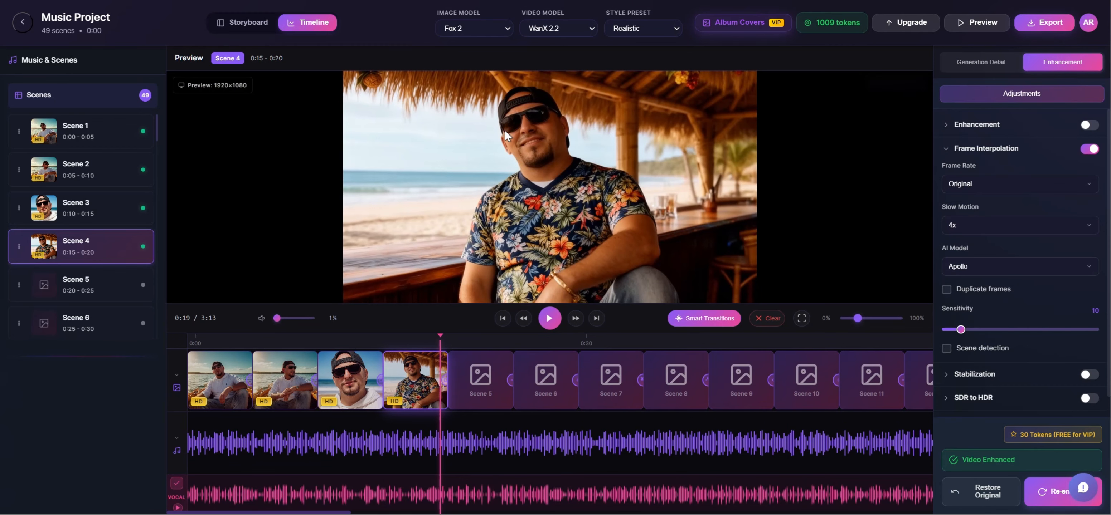
mouse_move(862, 117)
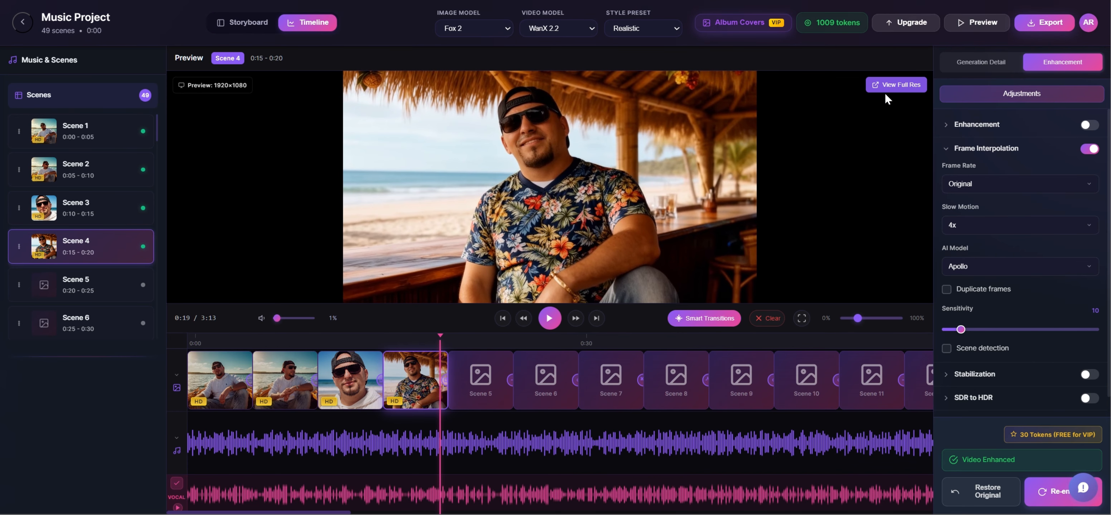
- Open Scene 4 in full resolution again and replay the timeline from Scene 3 into Scene 4
click(903, 91)
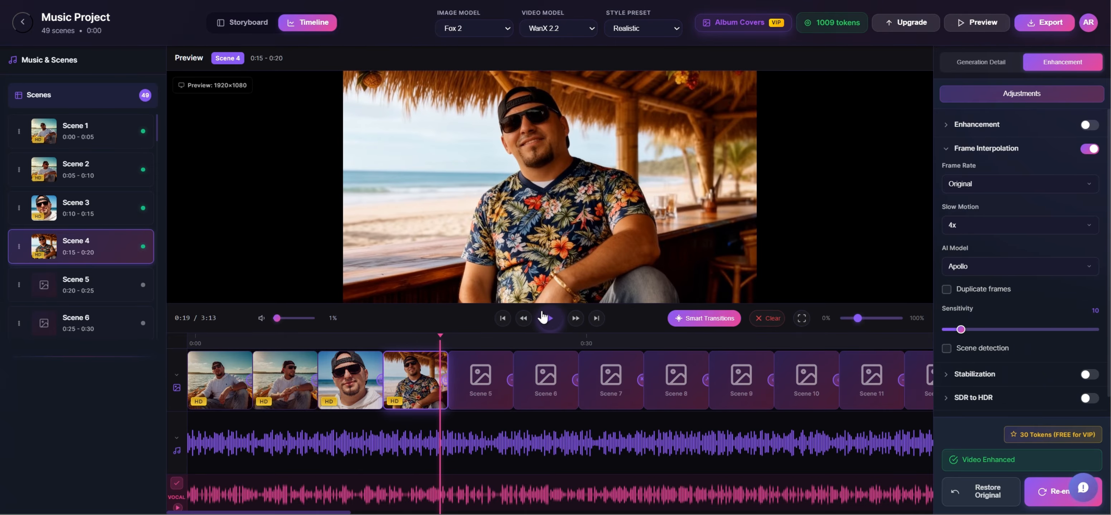
click(523, 318)
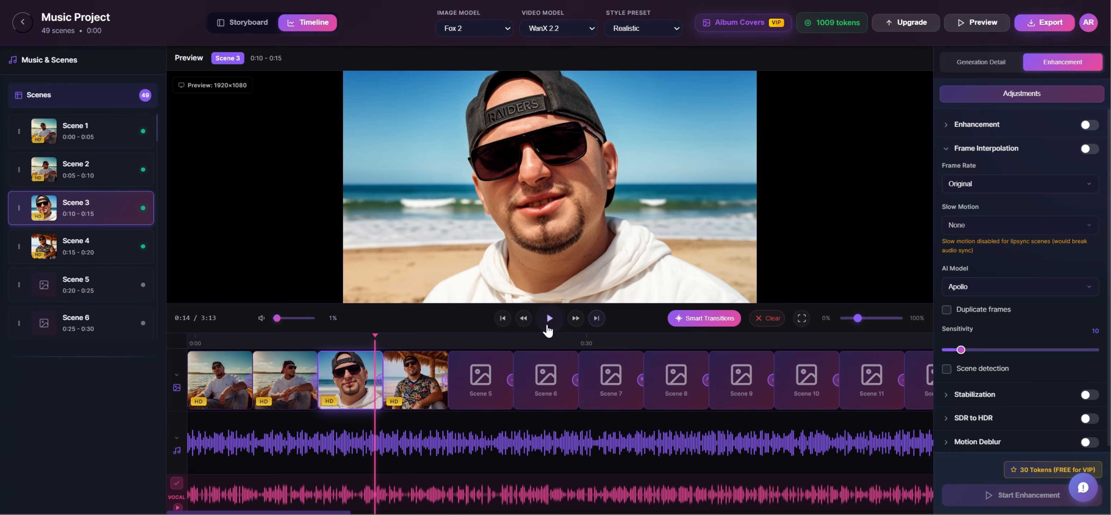
click(548, 326)
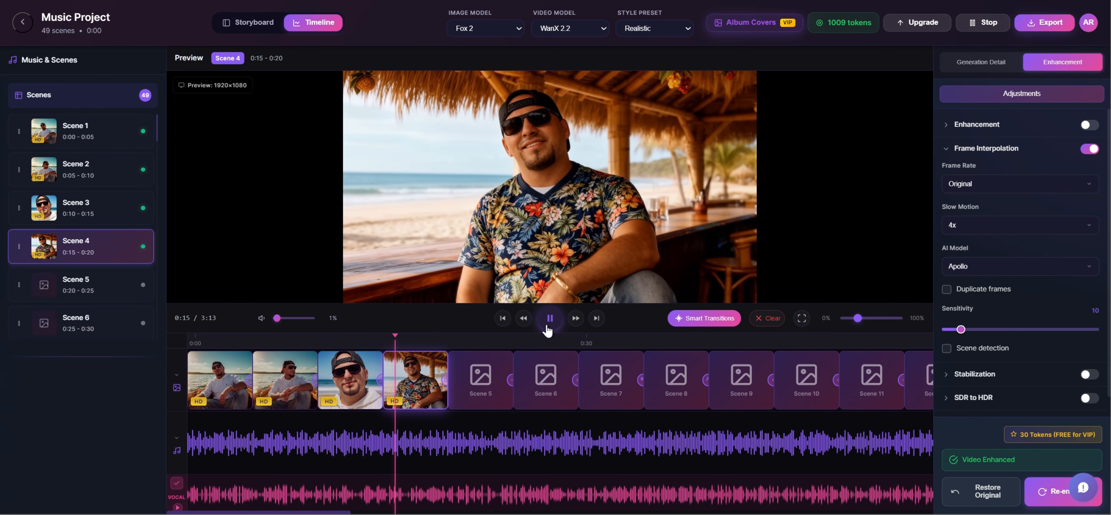
click(547, 326)
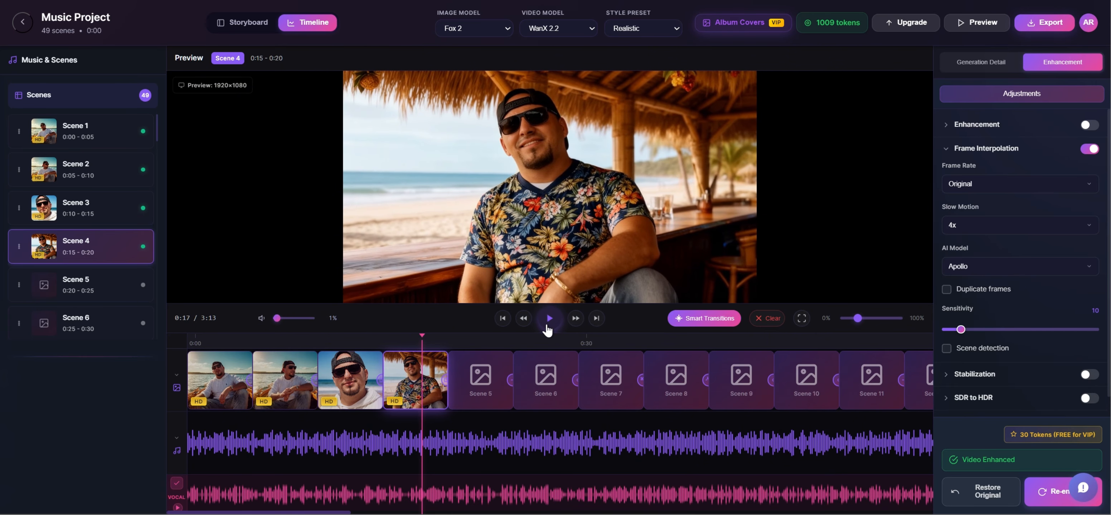
- Examine Scene 5's video generation options in the storyboard
click(487, 390)
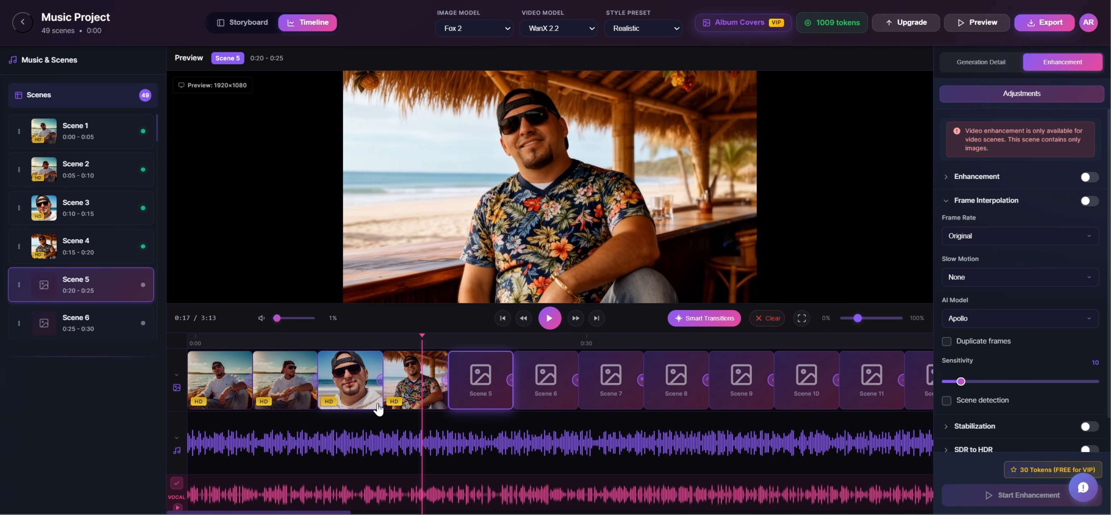
click(249, 24)
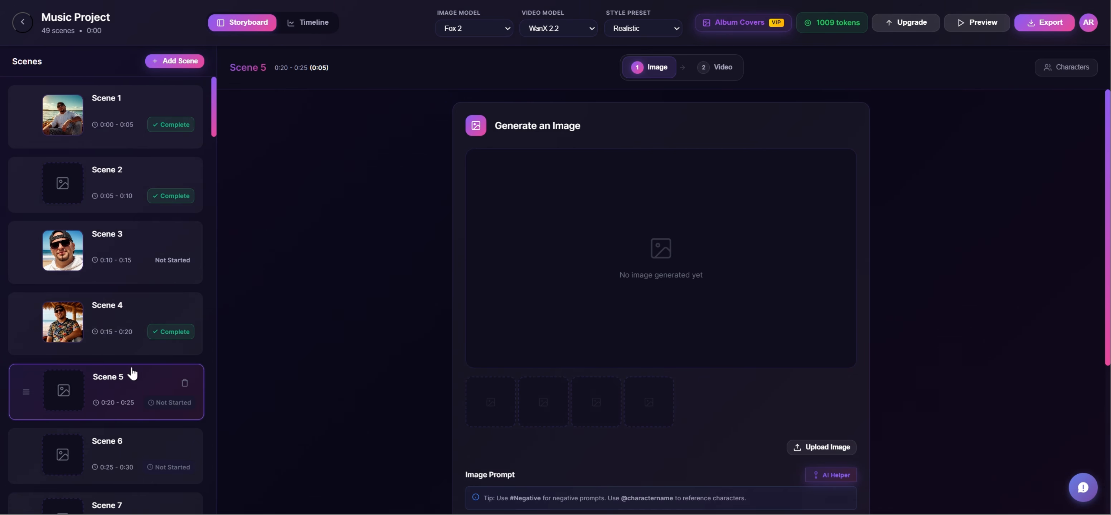
click(711, 69)
scroll(481, 268, down, 3)
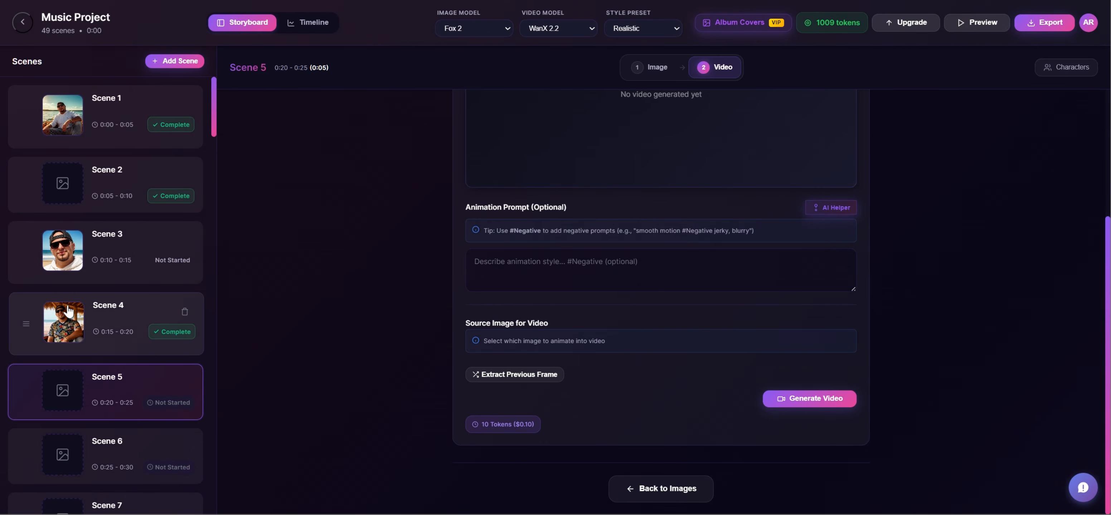
- Return to the timeline and scrub from Scene 3 across Scene 4 to the start of Scene 5 to inspect the frames
click(327, 23)
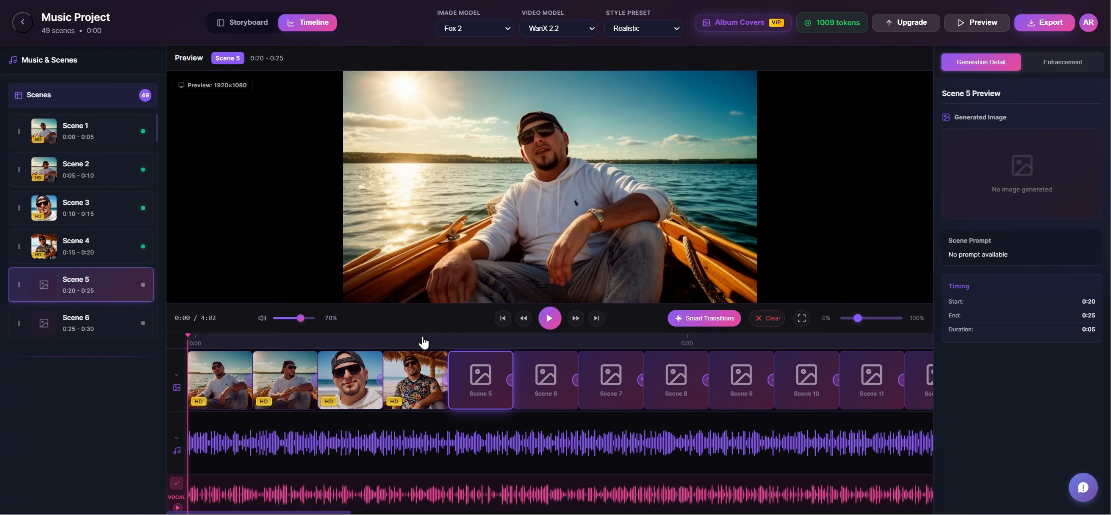
click(419, 342)
click(447, 342)
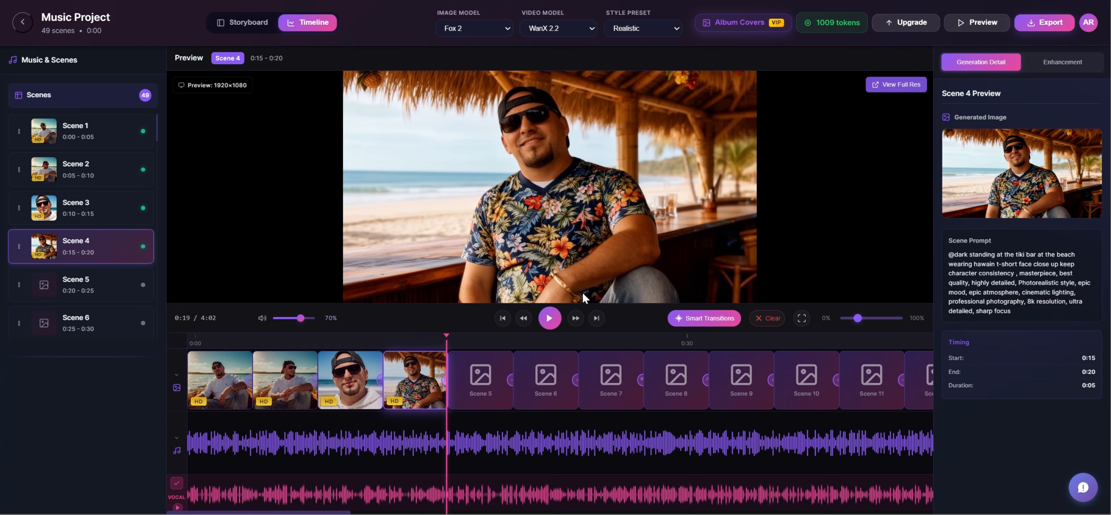
click(376, 343)
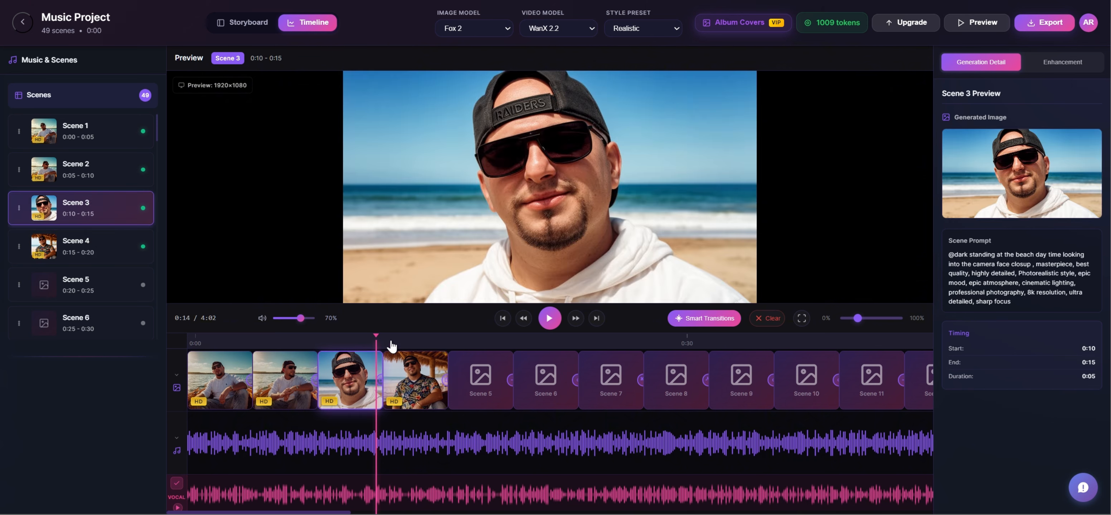
click(399, 342)
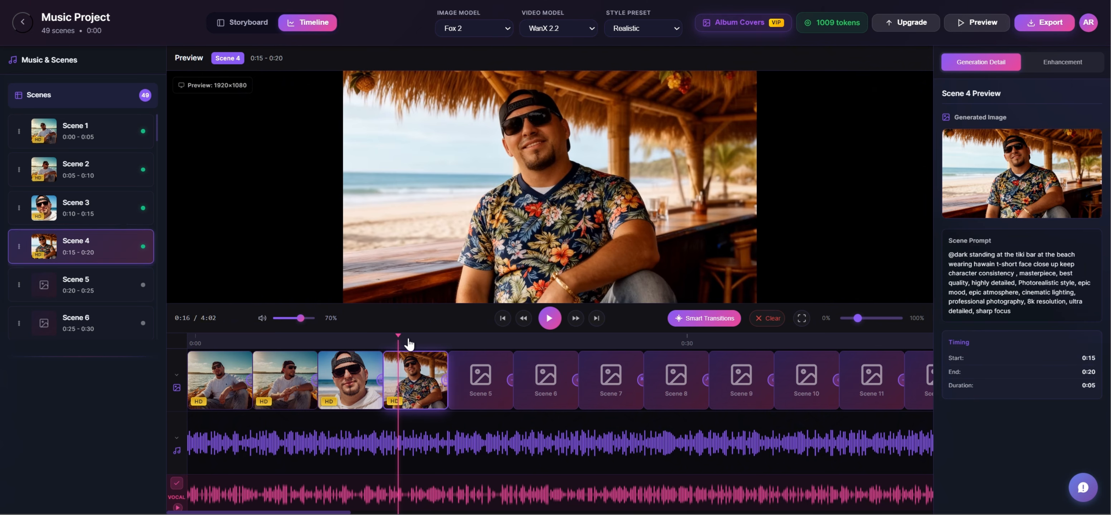
click(412, 342)
click(423, 342)
click(441, 342)
click(449, 342)
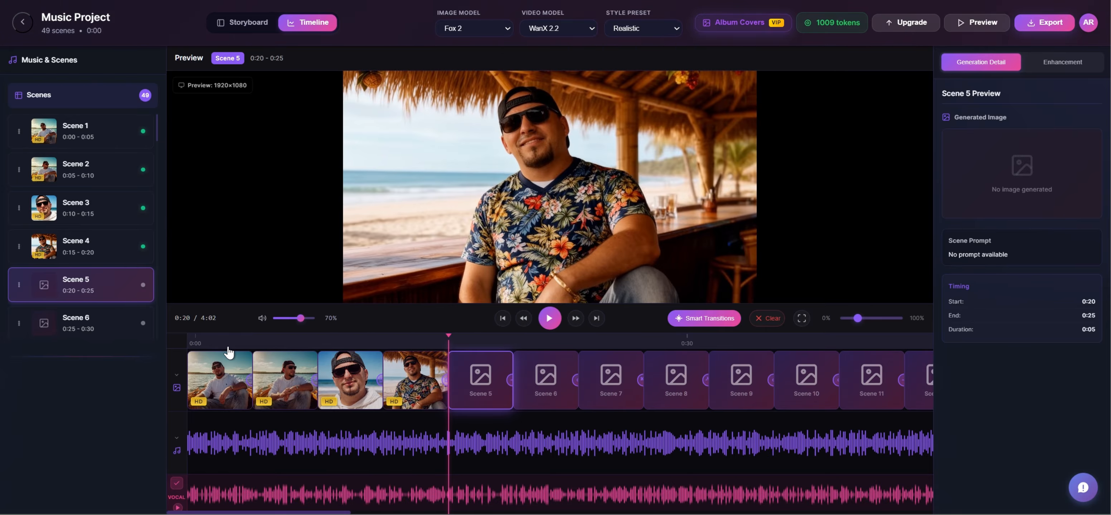
- Play the project from the beginning into Scene 4 while lowering the playback volume to 0%, and pause there
click(505, 319)
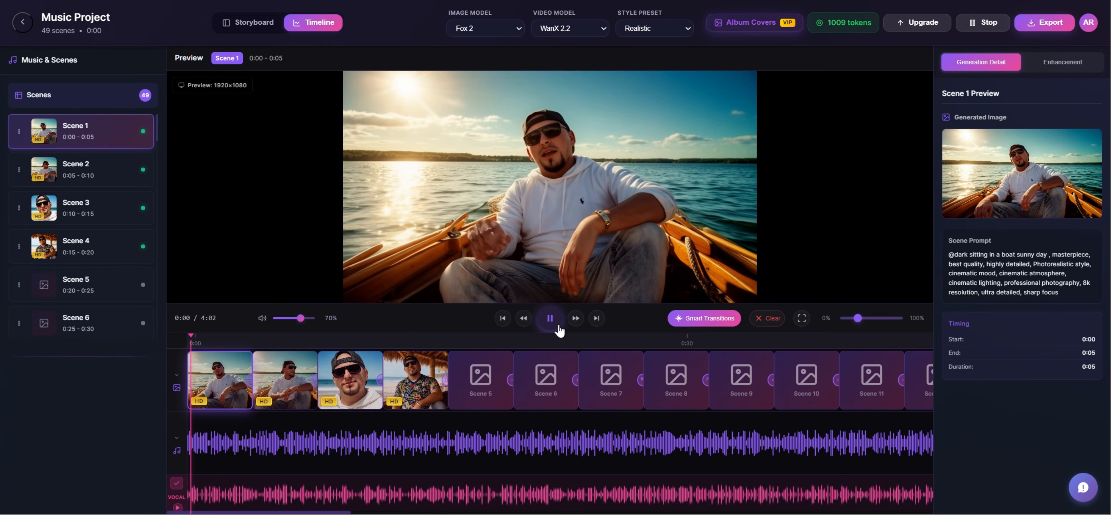
click(551, 322)
click(259, 319)
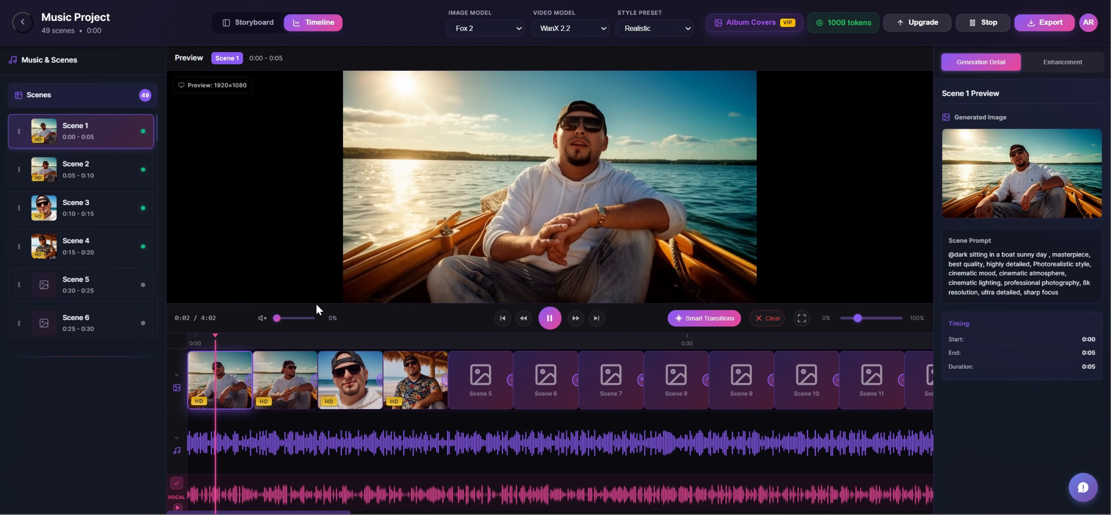
click(278, 319)
drag(277, 320, 277, 319)
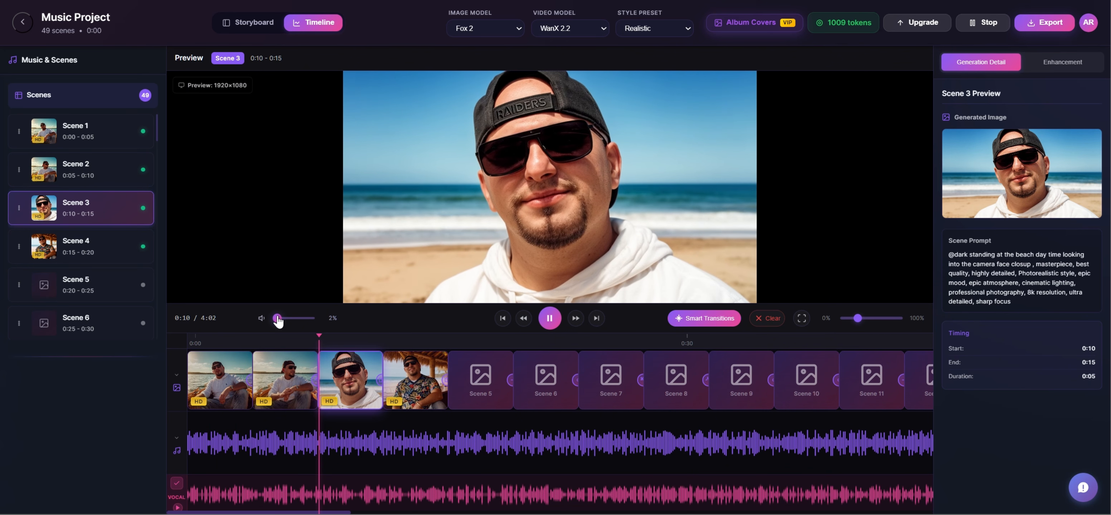
drag(278, 319, 275, 318)
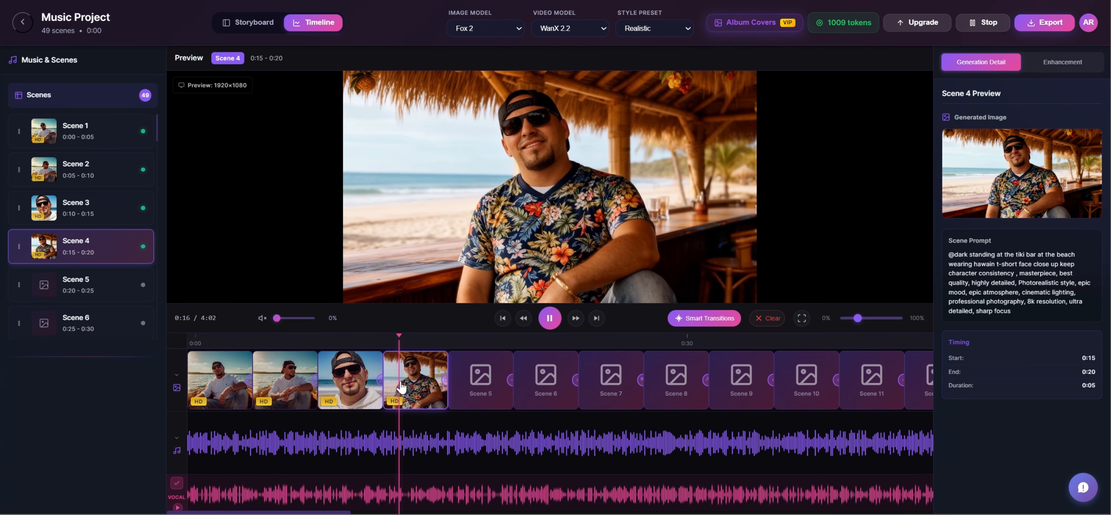
click(549, 318)
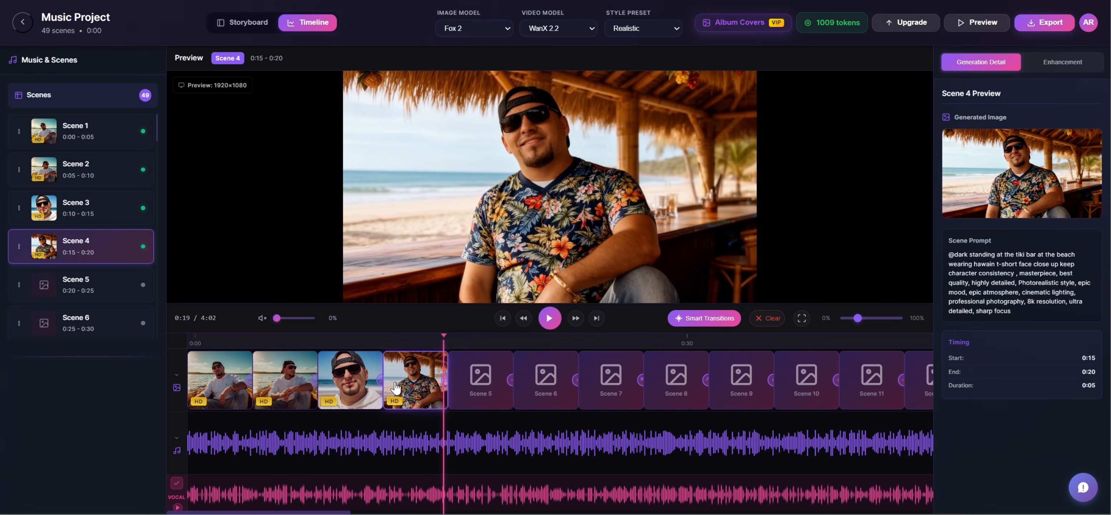
- Restore Scene 4's original video in place of the enhanced version
click(409, 344)
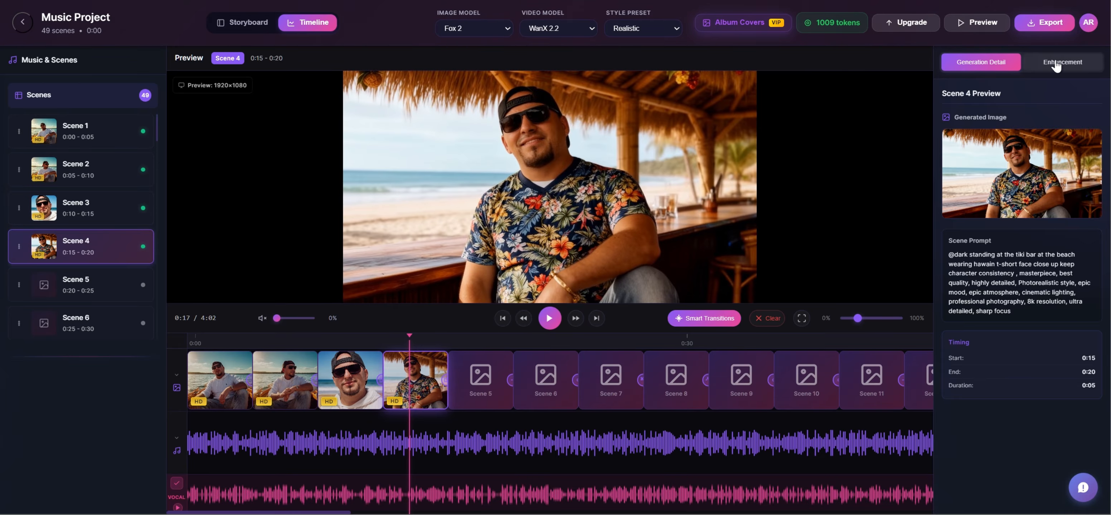
click(1044, 65)
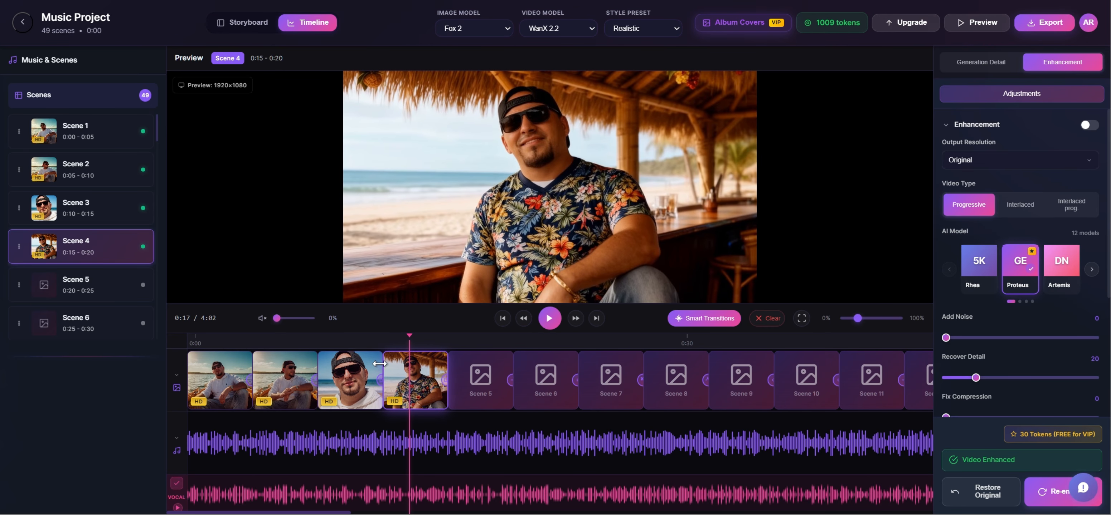
click(987, 496)
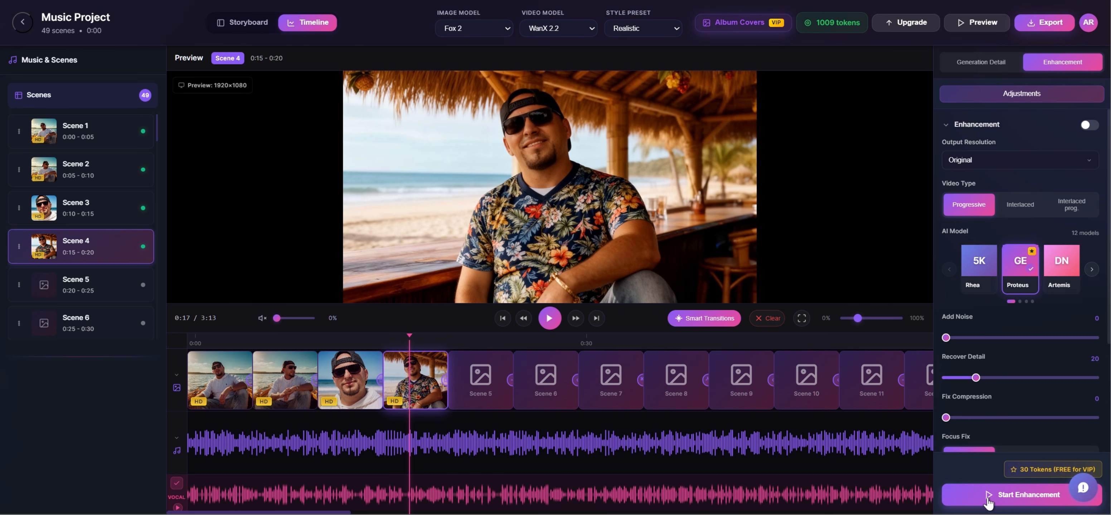
- Play back the restored Scene 4, starting from the middle of Scene 3, and pause within it
click(351, 342)
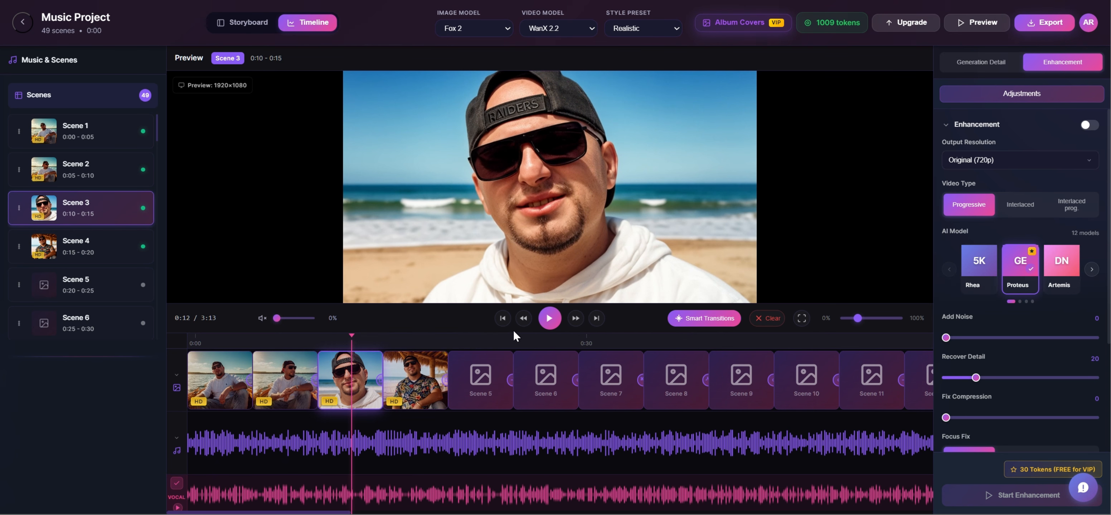
click(549, 318)
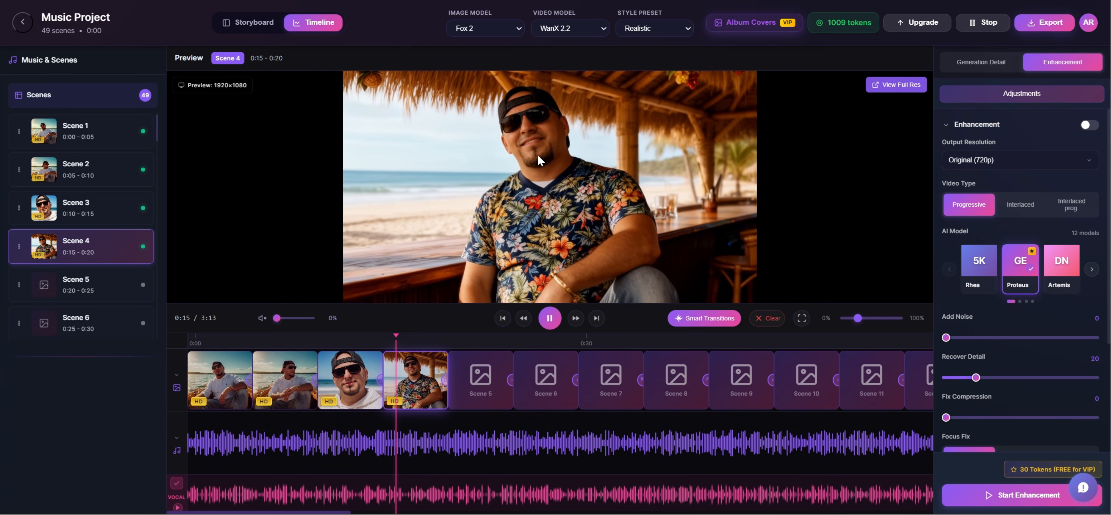
click(550, 318)
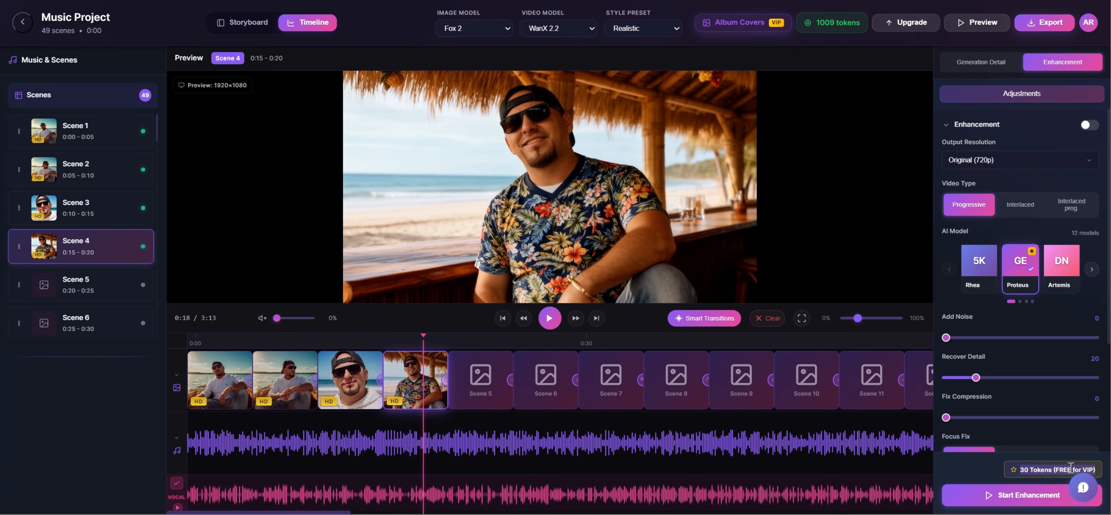
- Check the token cost of an enhancement, look through Scene 4's adjustment settings, and collapse the Enhancement settings
drag(1053, 470, 1099, 474)
triple_click(1047, 473)
click(1038, 472)
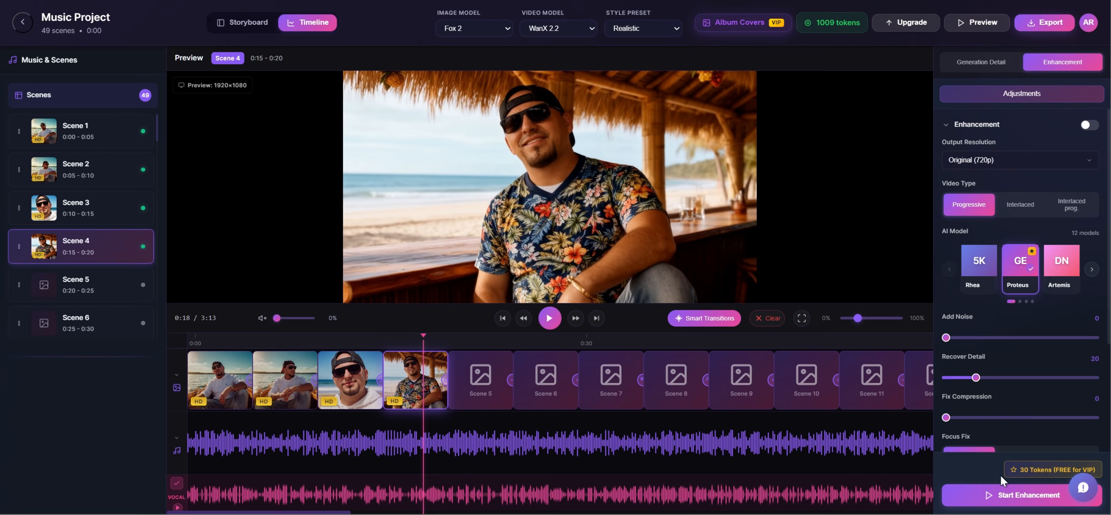
triple_click(1019, 468)
click(982, 474)
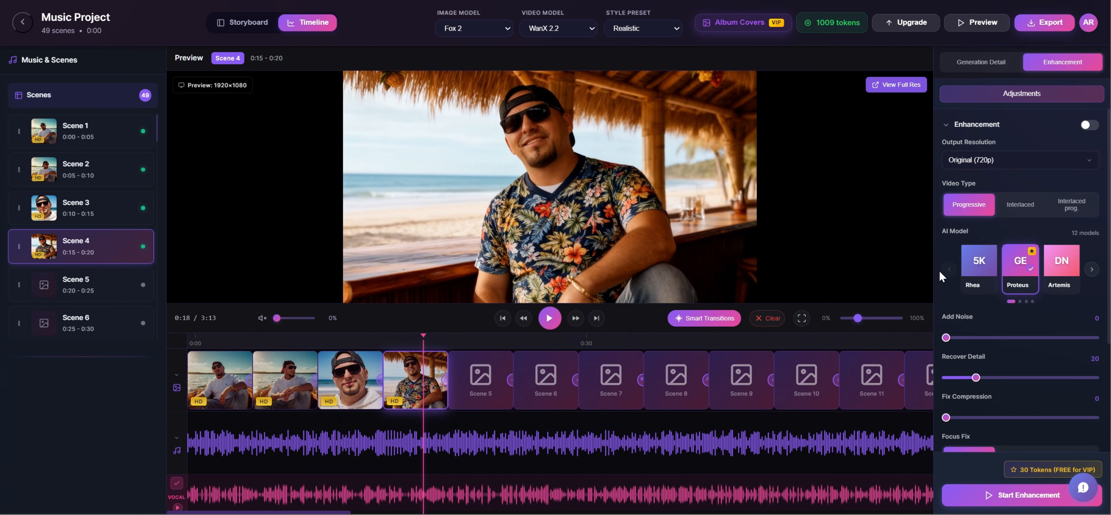
scroll(957, 328, down, 3)
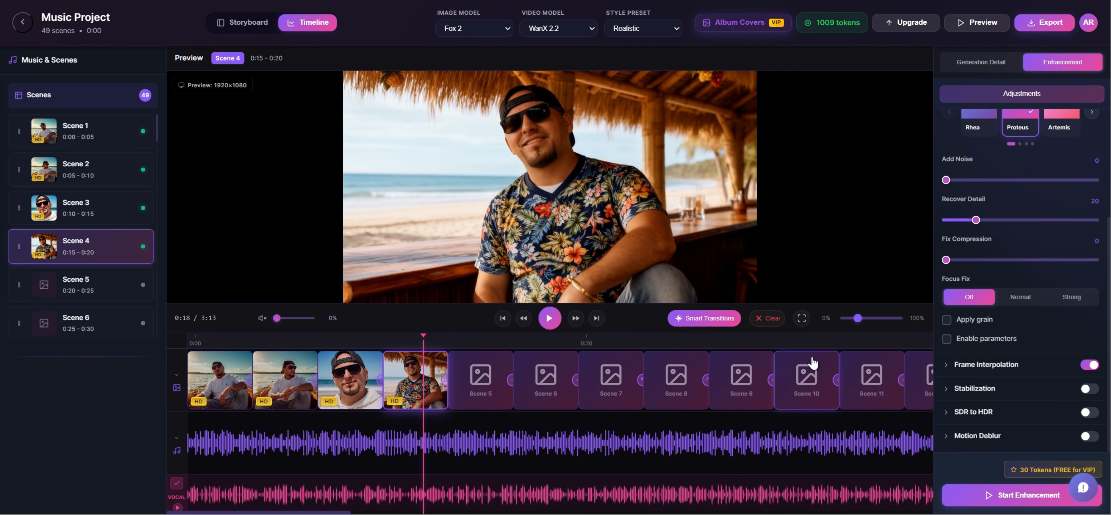
scroll(1082, 310, up, 3)
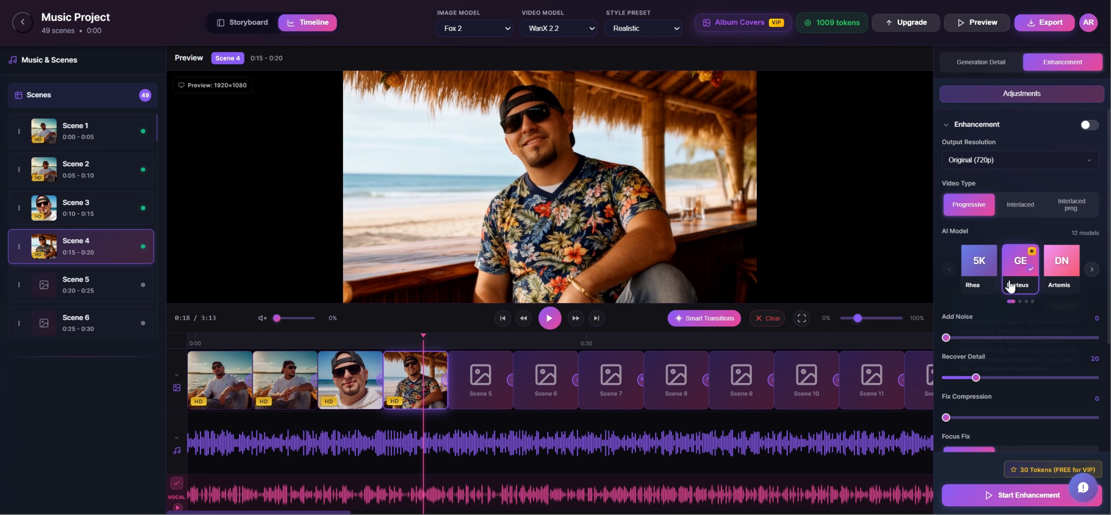
click(989, 125)
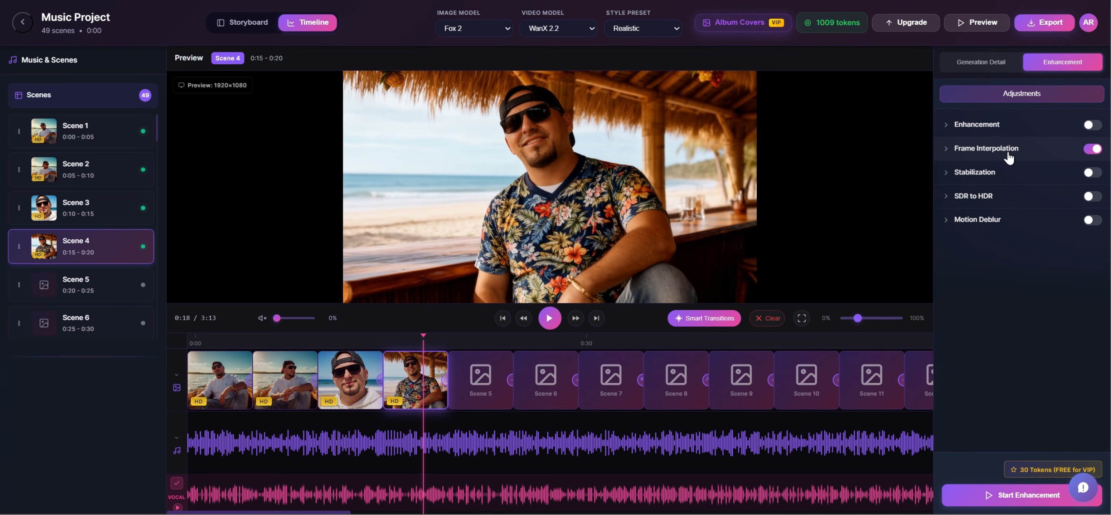
- Scrub back through Scene 4 and replay it from the end of Scene 3 to check its original speed
drag(418, 339, 390, 340)
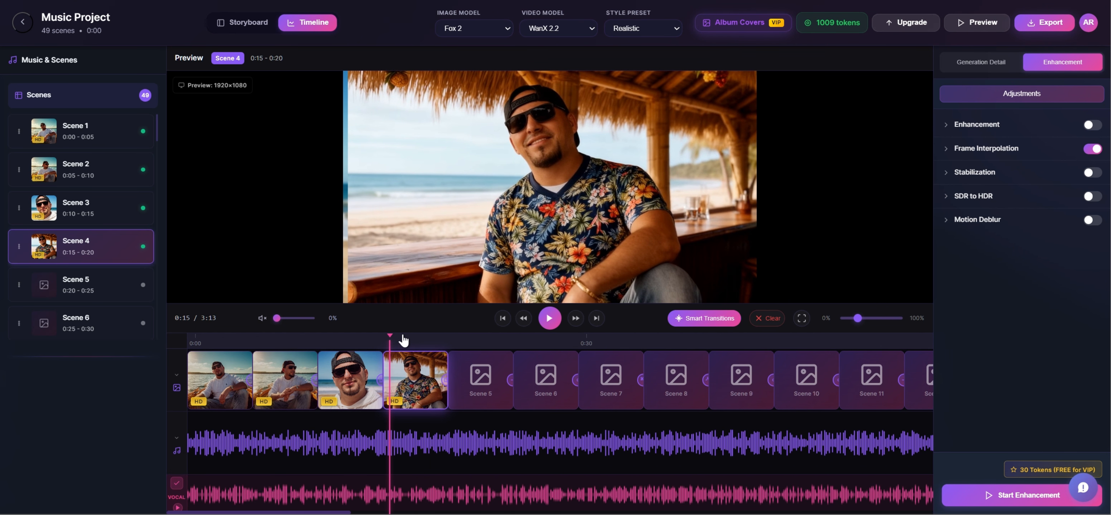
click(369, 340)
click(549, 318)
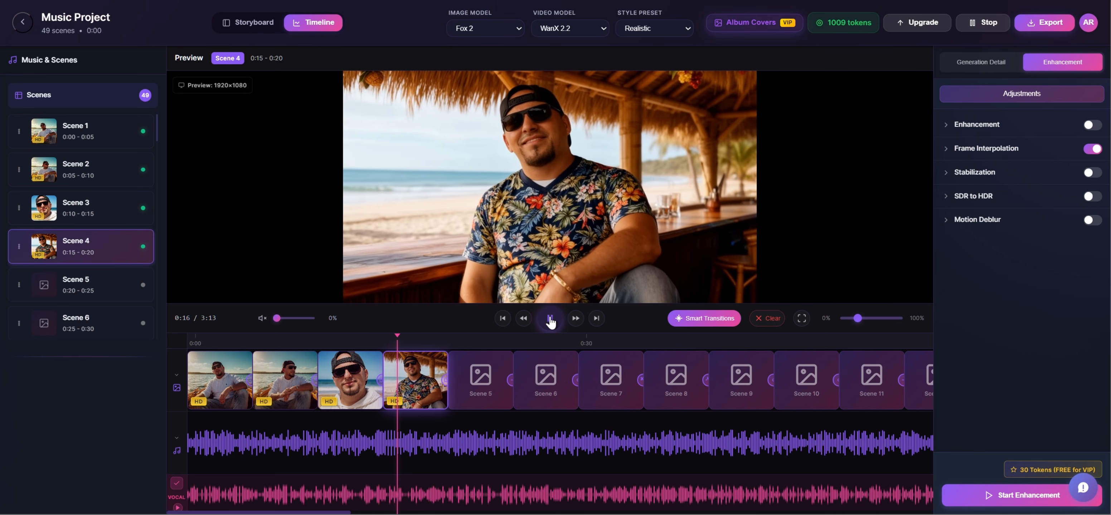
click(550, 318)
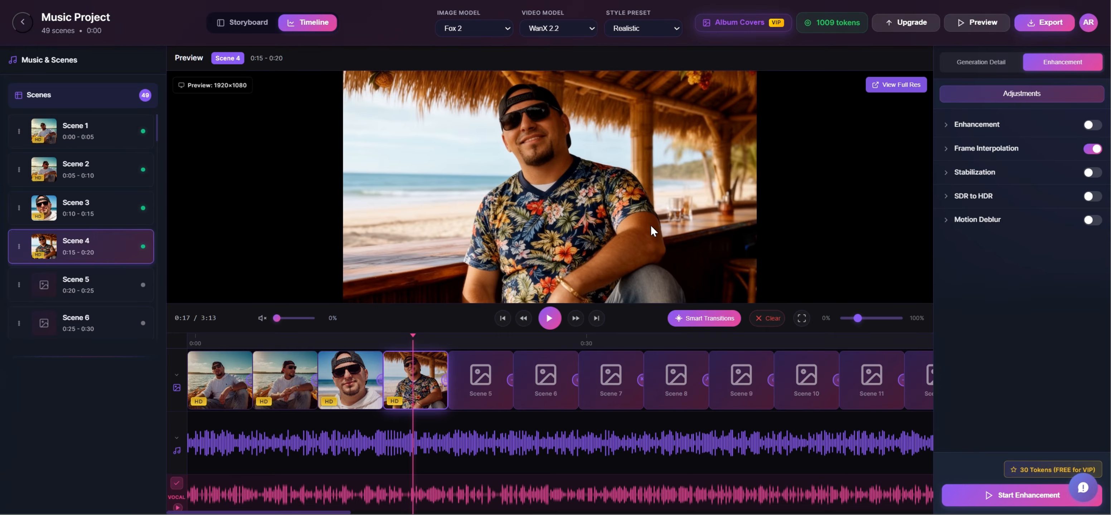
- Turn off Frame Interpolation for Scene 4 and set the Stabilization method to Auto-Crop
click(1093, 149)
click(945, 150)
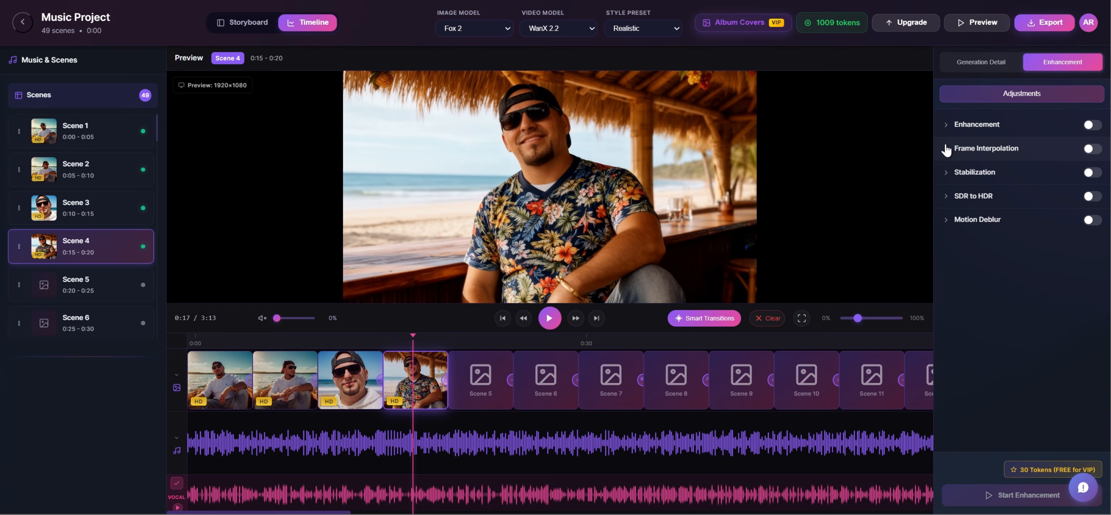
click(985, 174)
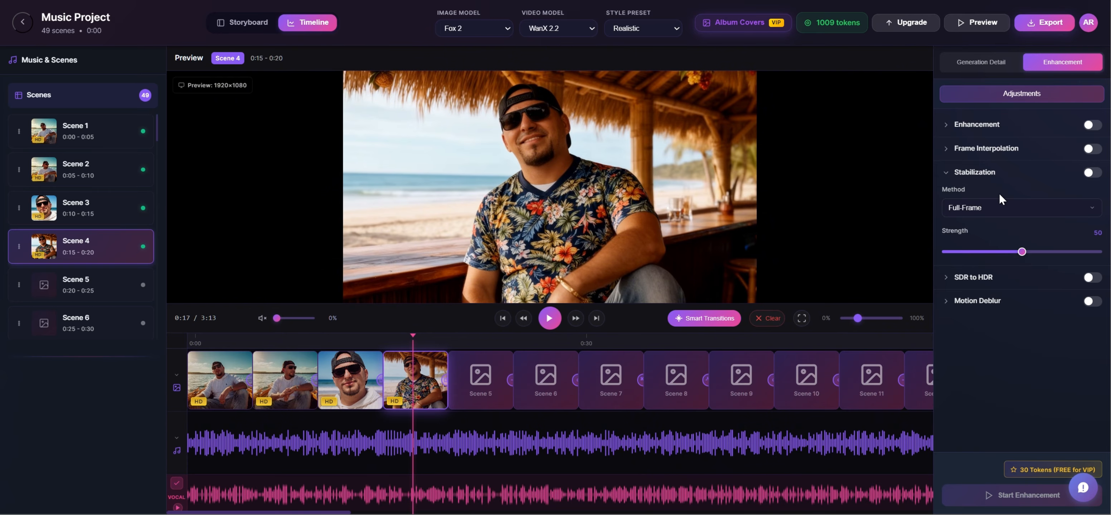
click(999, 207)
click(979, 238)
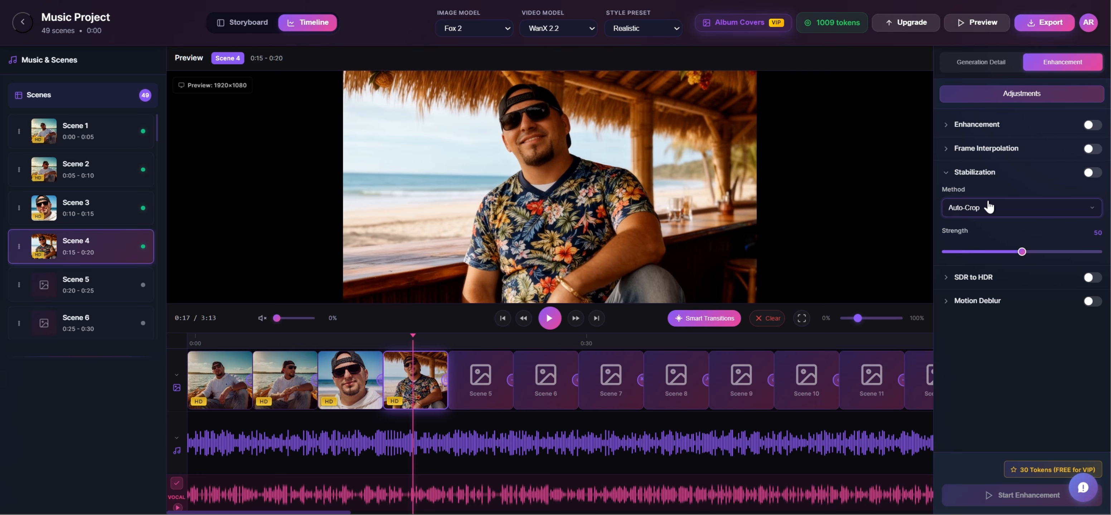
- Turn Frame Interpolation back on for Scene 4
mouse_move(748, 242)
click(1091, 149)
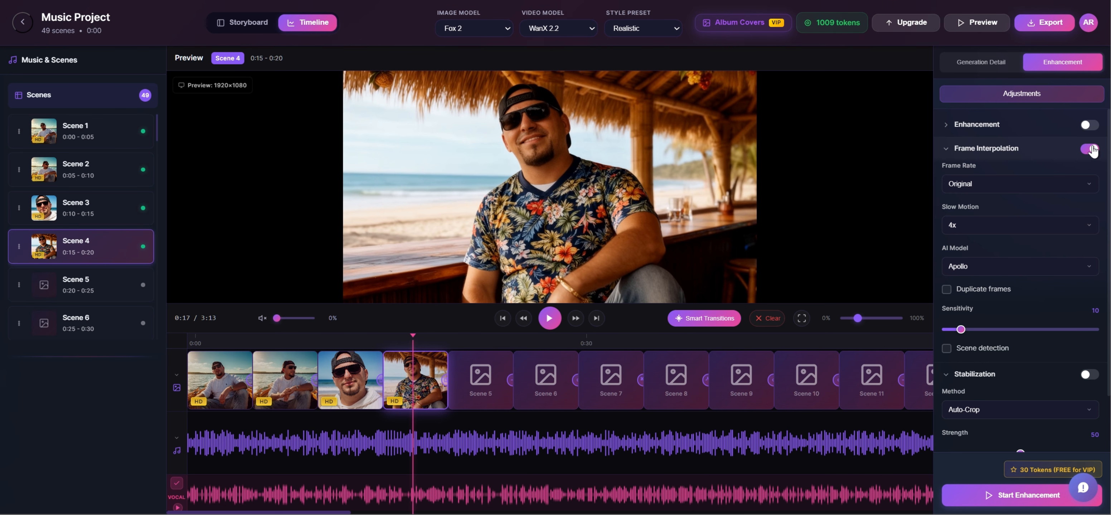
- Turn off Frame Interpolation for Scene 4, and switch Enhancement on and back off
click(1091, 149)
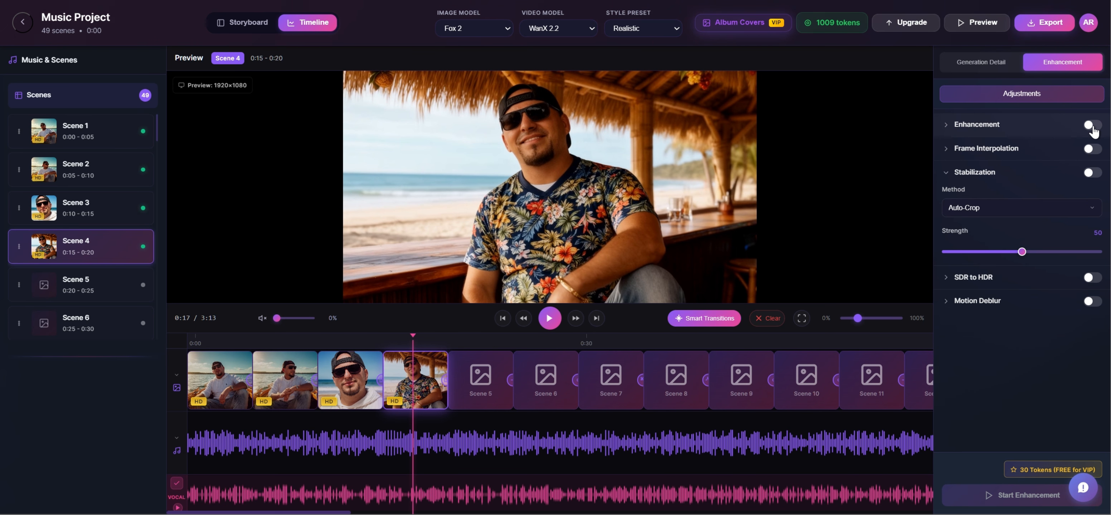
click(1091, 125)
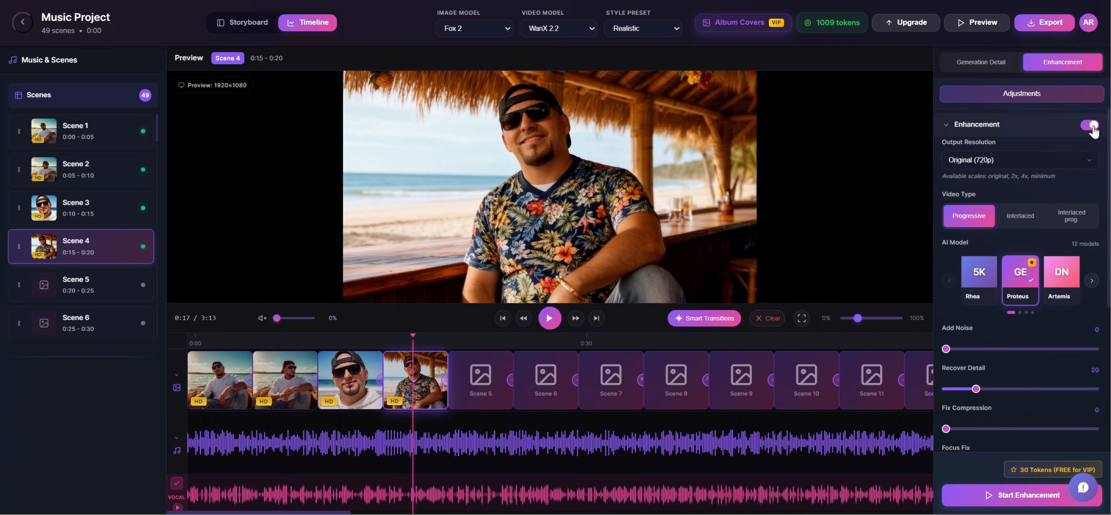
click(1090, 125)
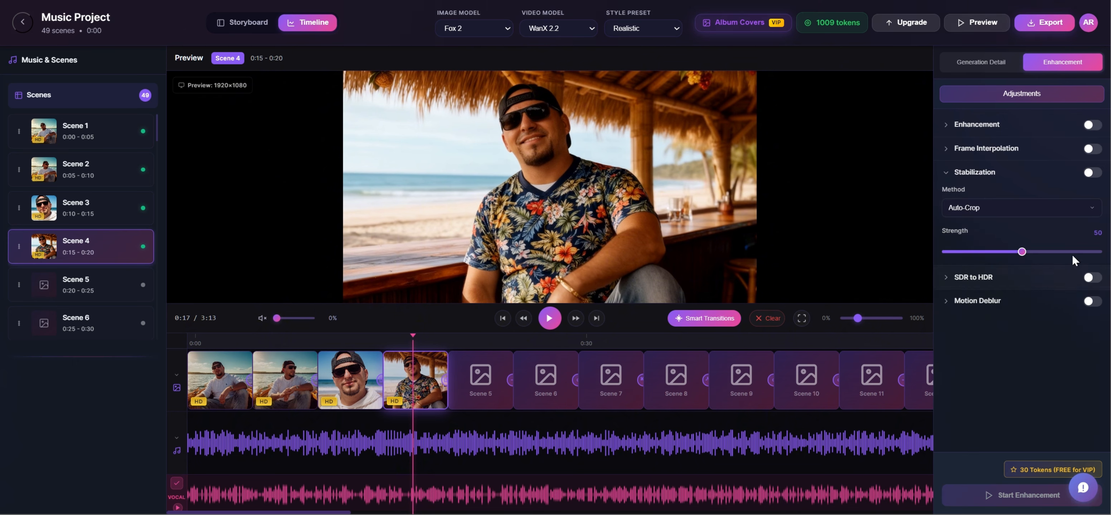
- Set the Stabilization method for Scene 4 to Full-Frame
click(995, 211)
click(991, 224)
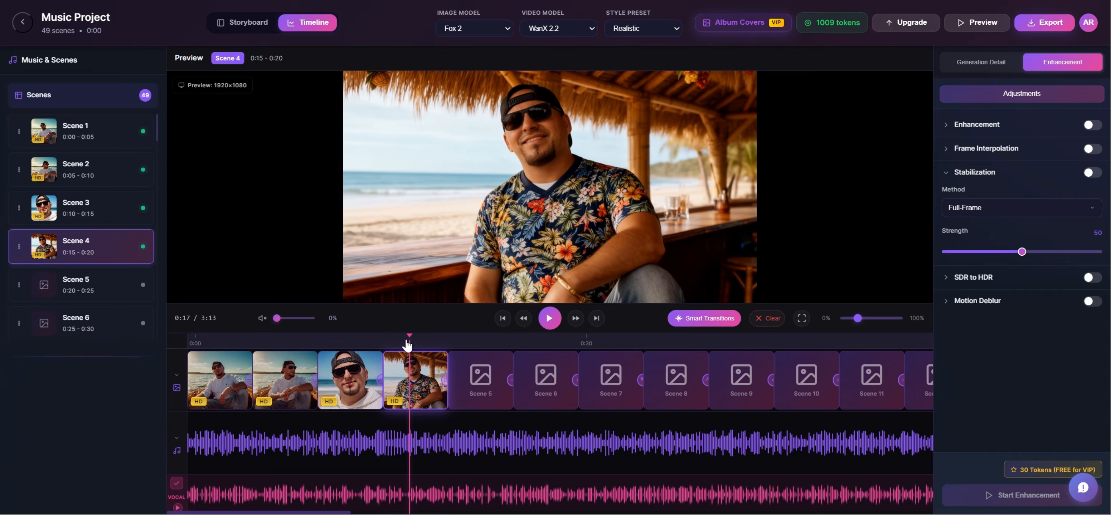
- View Scene 4 in full resolution from its start at 0:15, and play the timeline through into Scene 5
click(394, 344)
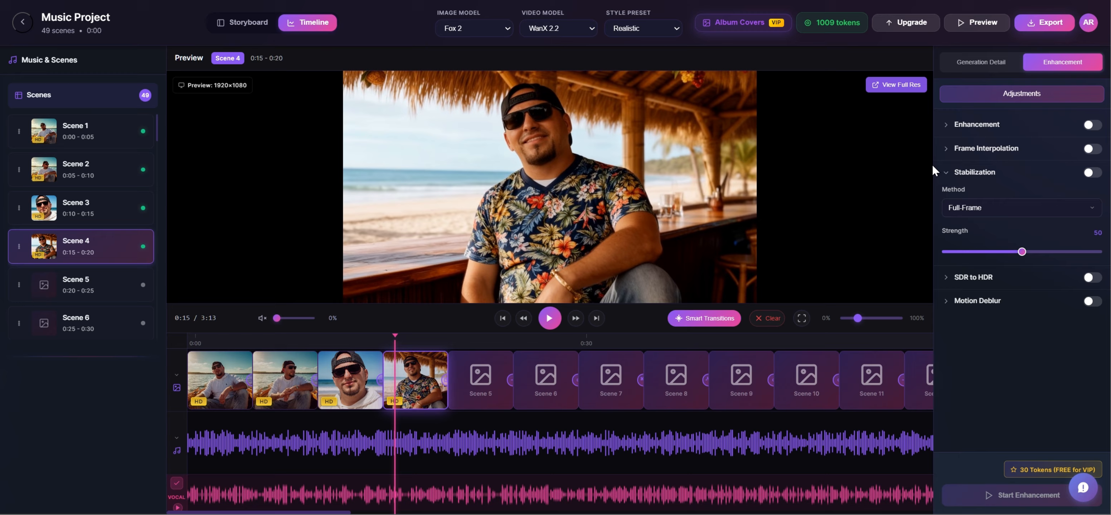
click(905, 86)
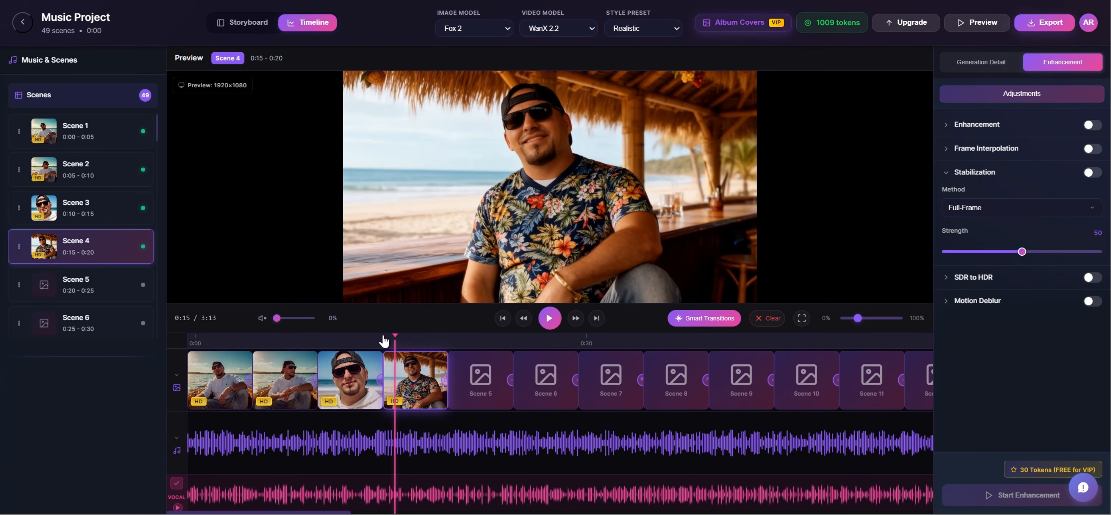
click(549, 318)
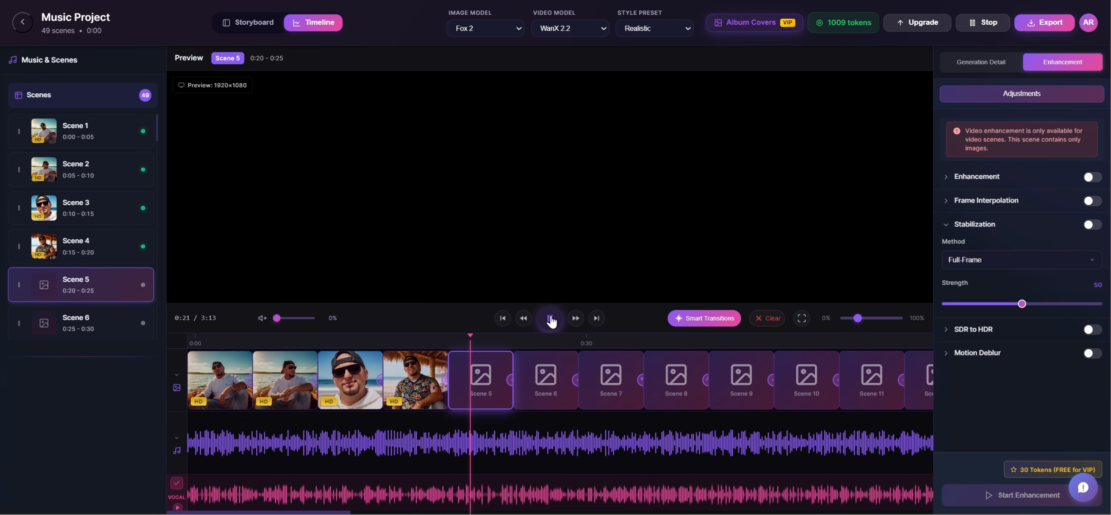
click(549, 319)
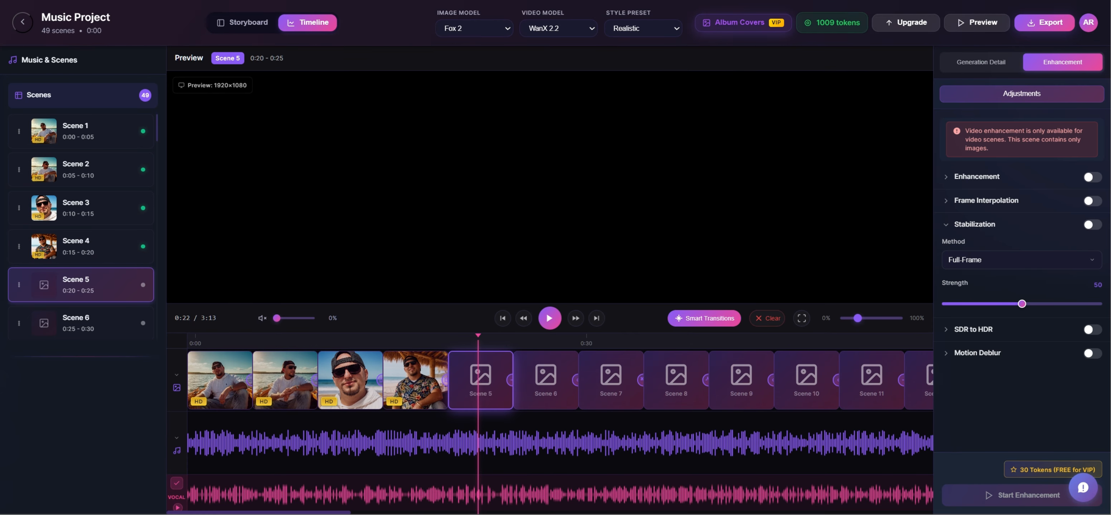